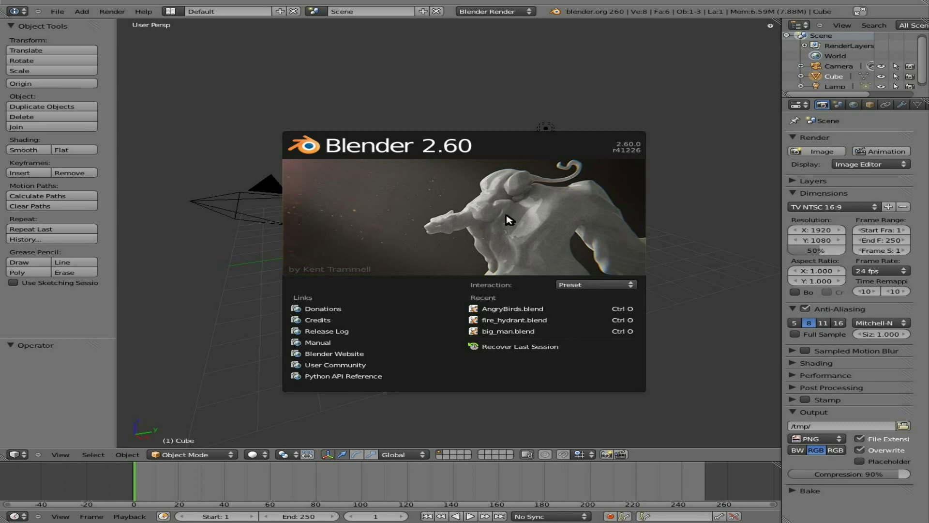
Dismiss the splash screen and try jumping repeatedly between the first and last frames of the timeline.
{"action": "left_click", "coordinate": [581, 220]}
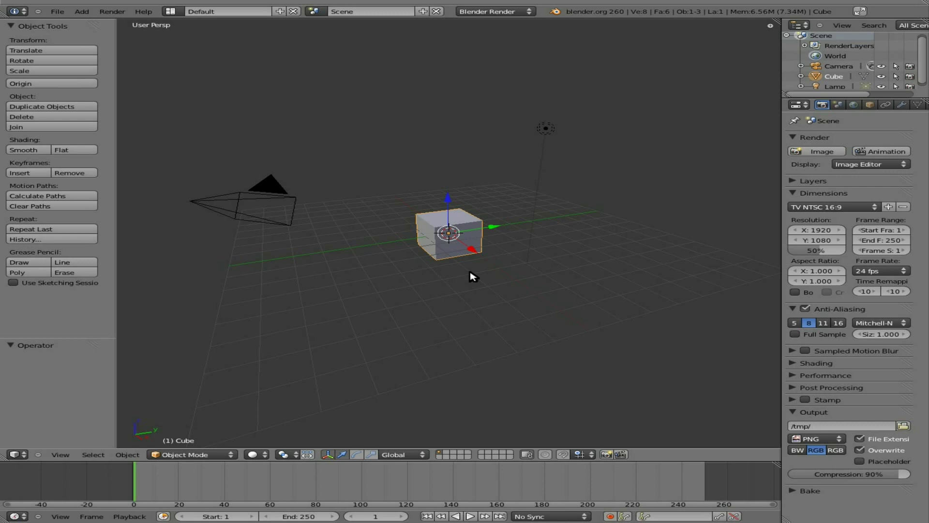
{"action": "key", "text": "Up"}
{"action": "key", "text": "Right"}
{"action": "key", "text": "shift+Right"}
{"action": "key", "text": "shift+Left"}
{"action": "key", "text": "shift+Right"}
{"action": "key", "text": "shift+Left"}
{"action": "key", "text": "shift+Right"}
{"action": "key", "text": "shift+Left"}
{"action": "key", "text": "shift+Right"}
{"action": "key", "text": "shift+Left"}
{"action": "key", "text": "shift+Right"}
{"action": "key", "text": "shift+Left"}
{"action": "key", "text": "shift+Right"}
{"action": "key", "text": "shift+Left"}
{"action": "key", "text": "shift+Right"}
{"action": "key", "text": "shift+Left"}
Preview the animation forwards and in reverse, and stop playback at the first frame.
{"action": "key", "text": "alt+a"}
{"action": "key", "text": "alt+shift+a"}
{"action": "key", "text": "alt+a"}
{"action": "key", "text": "Escape"}
{"action": "key", "text": "Up"}
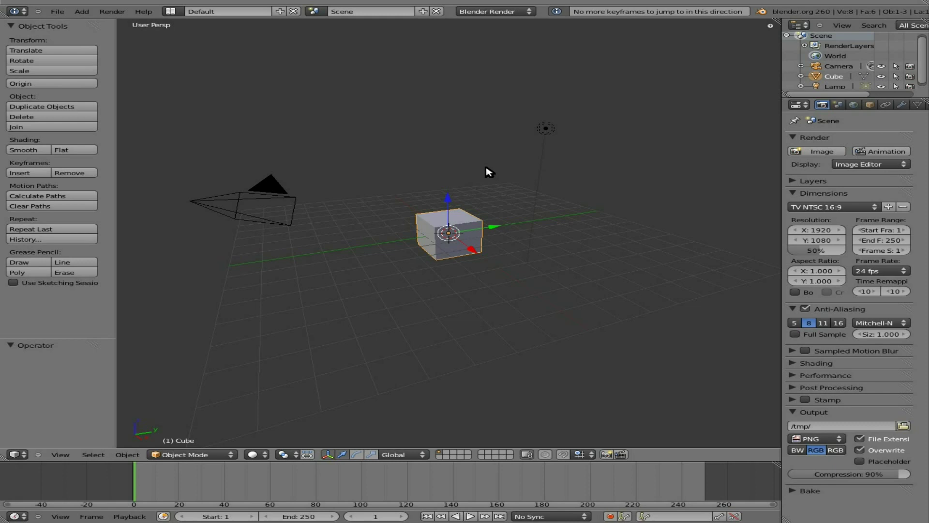
Insert rotation keyframes for the cube at frames 1 and 11 and return to the first frame.
{"action": "key", "text": "i"}
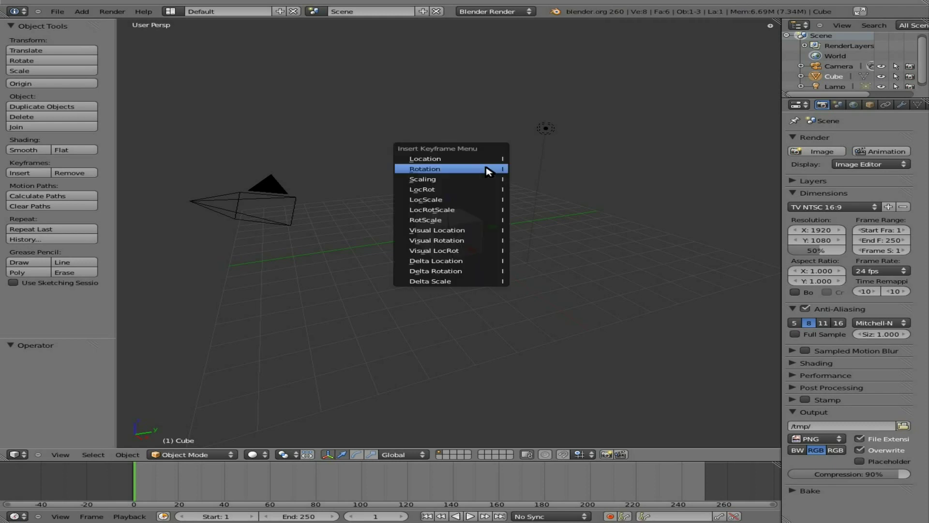
{"action": "left_click", "coordinate": [488, 169]}
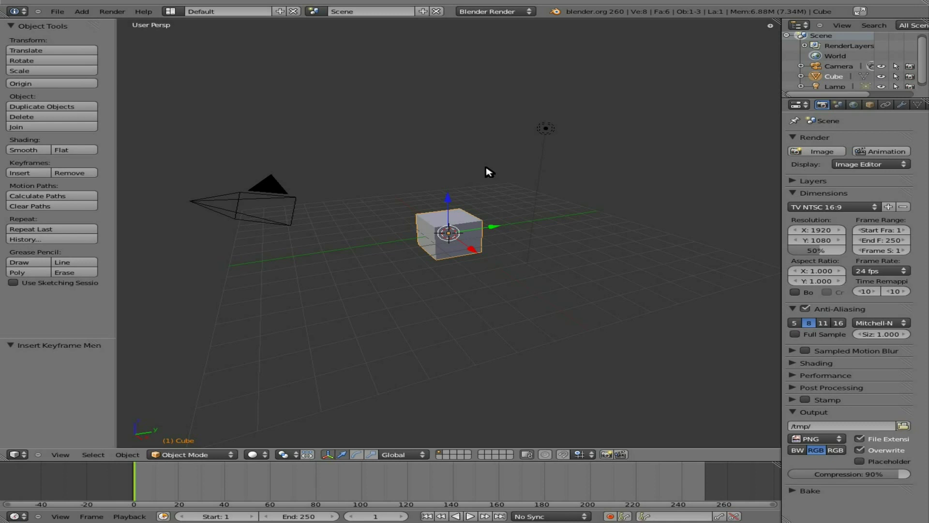
{"action": "key", "text": "Up"}
{"action": "key", "text": "i"}
{"action": "left_click", "coordinate": [488, 169]}
{"action": "key", "text": "shift+Left"}
Align the camera to the front view and check the result from front, side, top and camera views.
{"action": "key", "text": "KP_1"}
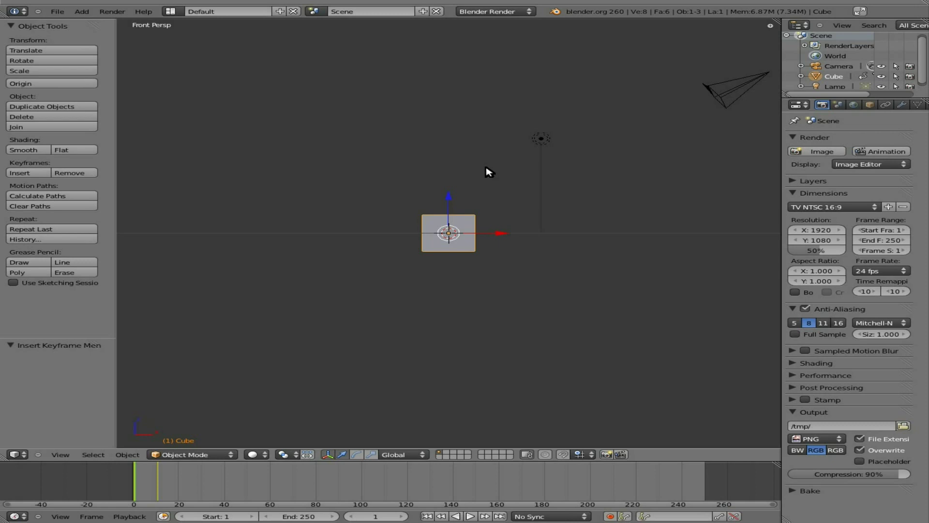
{"action": "key", "text": "space"}
{"action": "type", "text": "camer"}
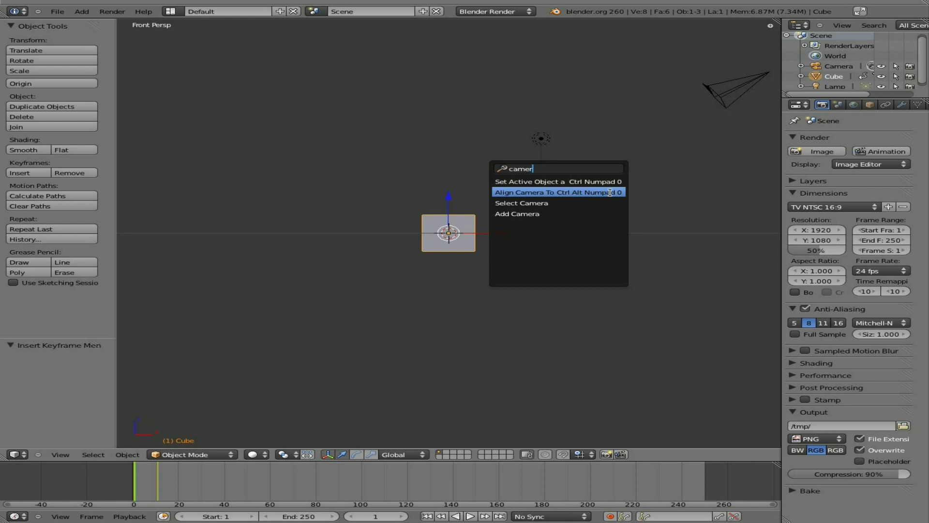
{"action": "left_click", "coordinate": [582, 193]}
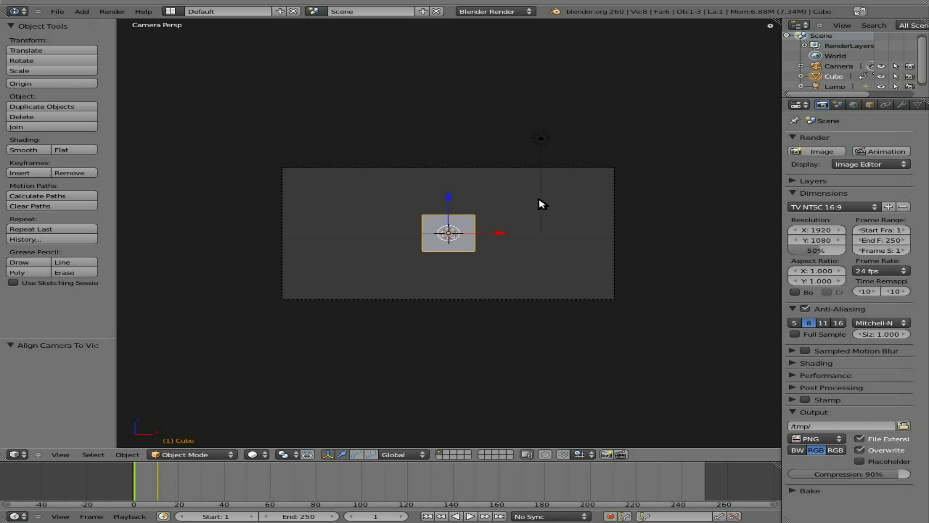
{"action": "mouse_move", "coordinate": [493, 213]}
{"action": "middle_mouse_down"}
{"action": "mouse_move", "coordinate": [460, 241]}
{"action": "mouse_move", "coordinate": [408, 240]}
{"action": "mouse_move", "coordinate": [458, 241]}
{"action": "mouse_move", "coordinate": [528, 206]}
{"action": "mouse_move", "coordinate": [479, 216]}
{"action": "mouse_move", "coordinate": [510, 210]}
{"action": "mouse_move", "coordinate": [501, 213]}
{"action": "middle_mouse_up"}
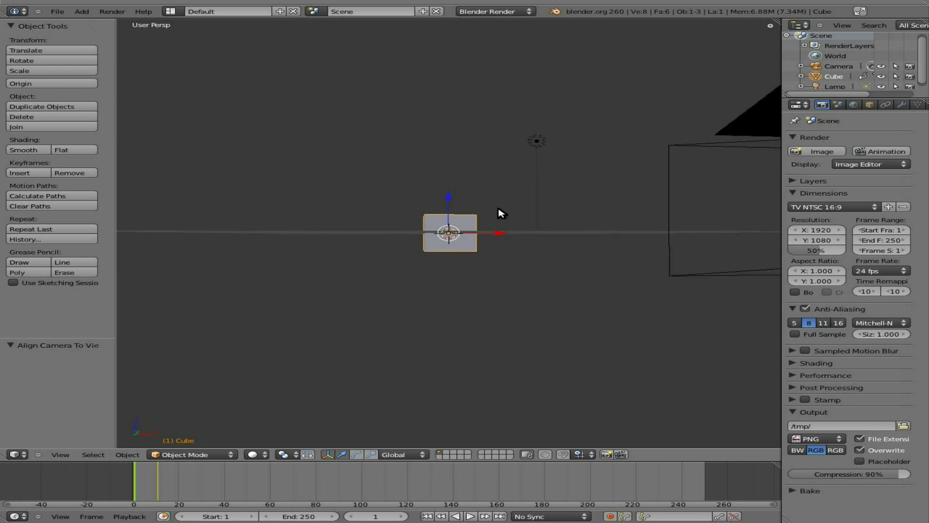
{"action": "key", "text": "KP_0"}
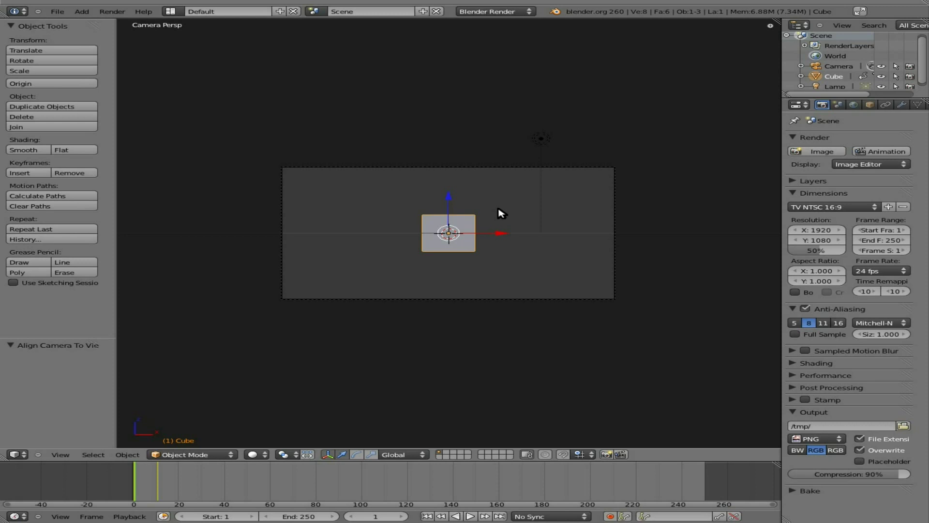
{"action": "key", "text": "KP_1"}
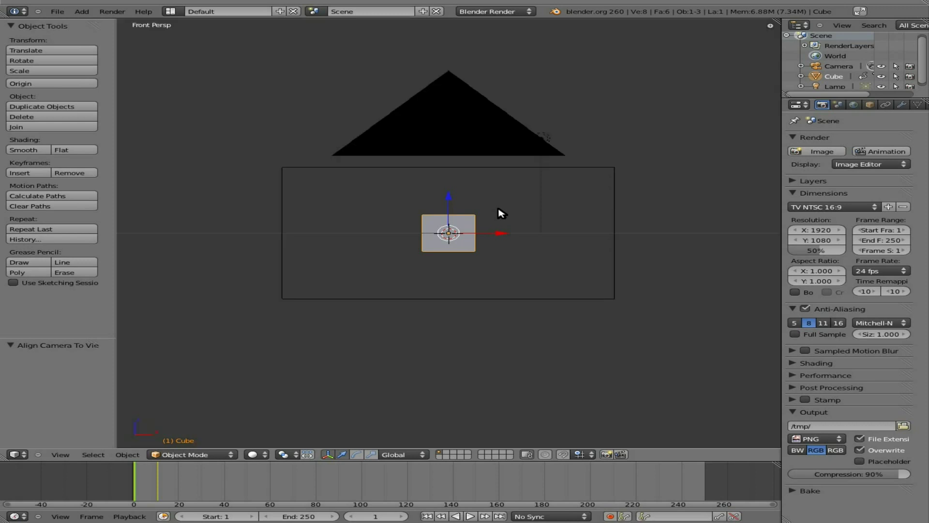
{"action": "key", "text": "KP_3"}
{"action": "key", "text": "KP_7"}
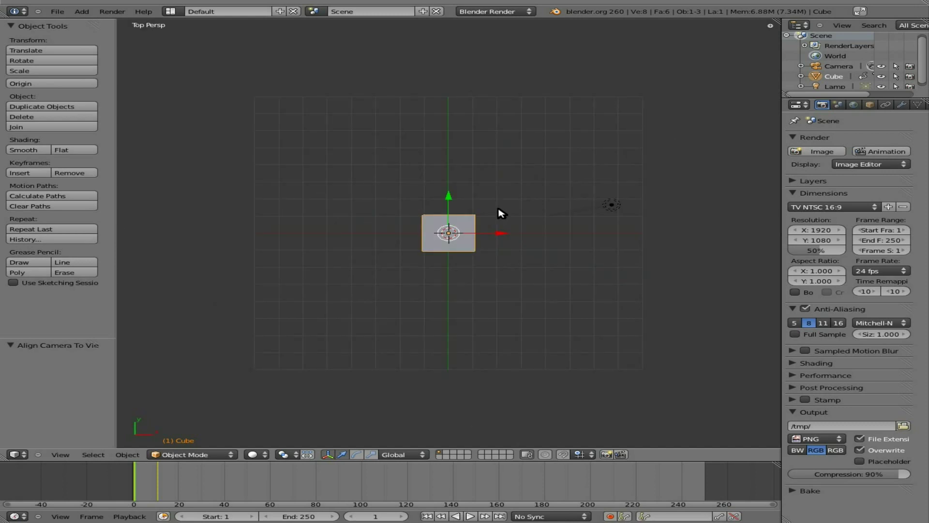
{"action": "key", "text": "KP_0"}
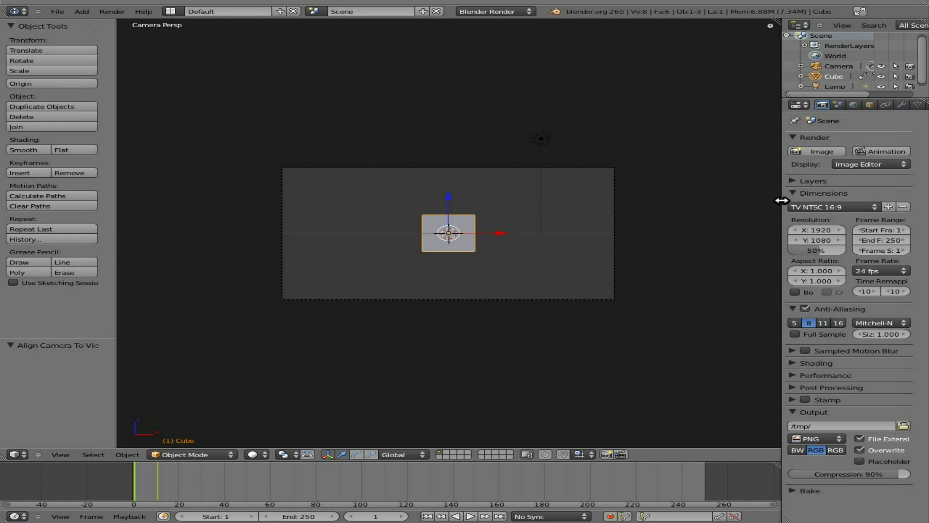
Enlarge the timeline area and change it to the Logic Editor.
{"action": "left_click_drag", "start_coordinate": [783, 200], "coordinate": [668, 197]}
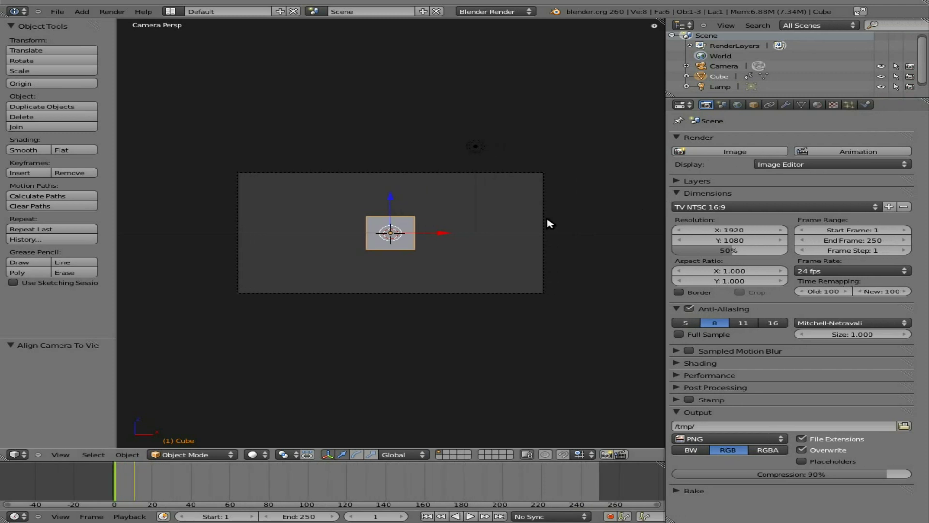
{"action": "middle_click_drag", "start_coordinate": [550, 222], "coordinate": [404, 232]}
{"action": "left_click", "coordinate": [412, 225]}
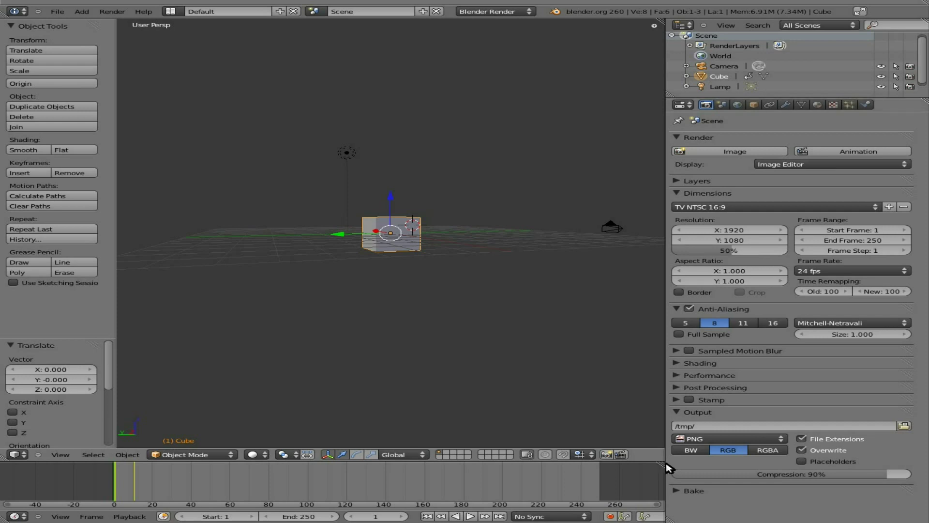
{"action": "left_click_drag", "start_coordinate": [665, 464], "coordinate": [770, 465]}
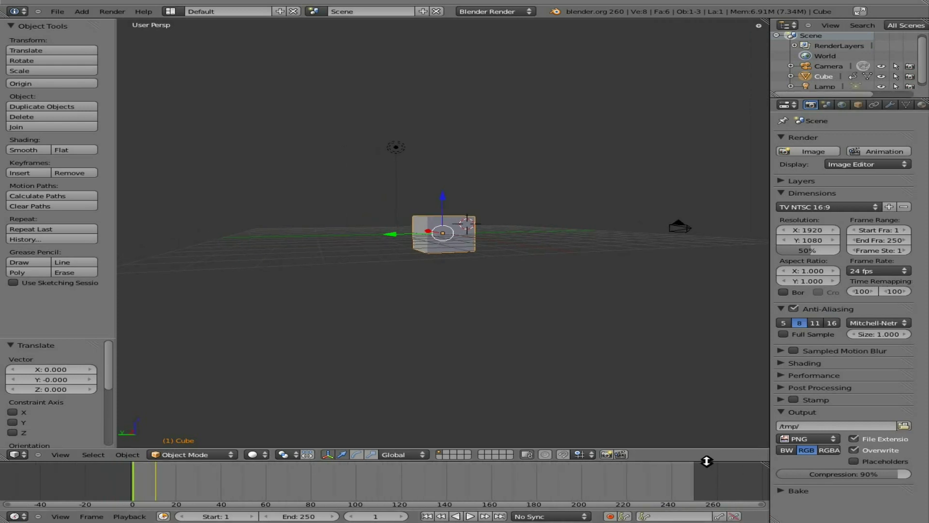
{"action": "left_click_drag", "start_coordinate": [708, 462], "coordinate": [678, 353]}
{"action": "left_click", "coordinate": [14, 517]}
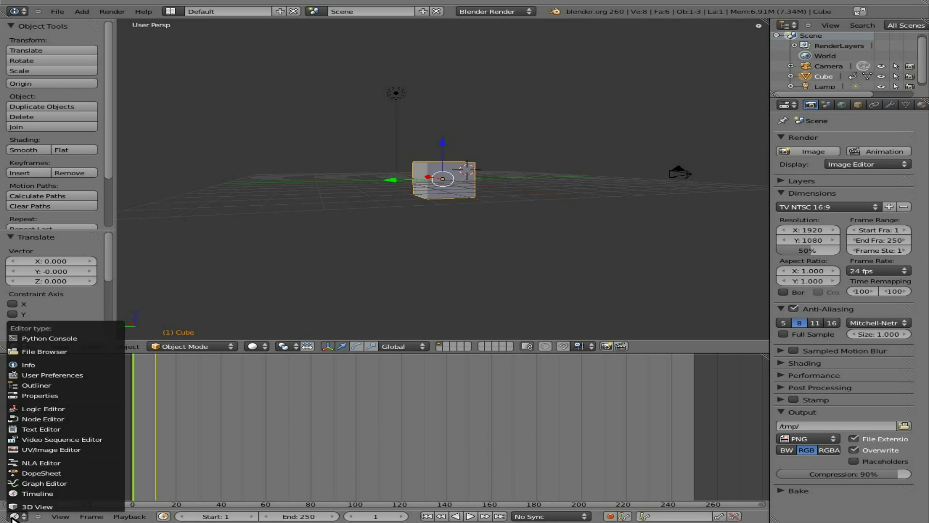
{"action": "left_click", "coordinate": [77, 411]}
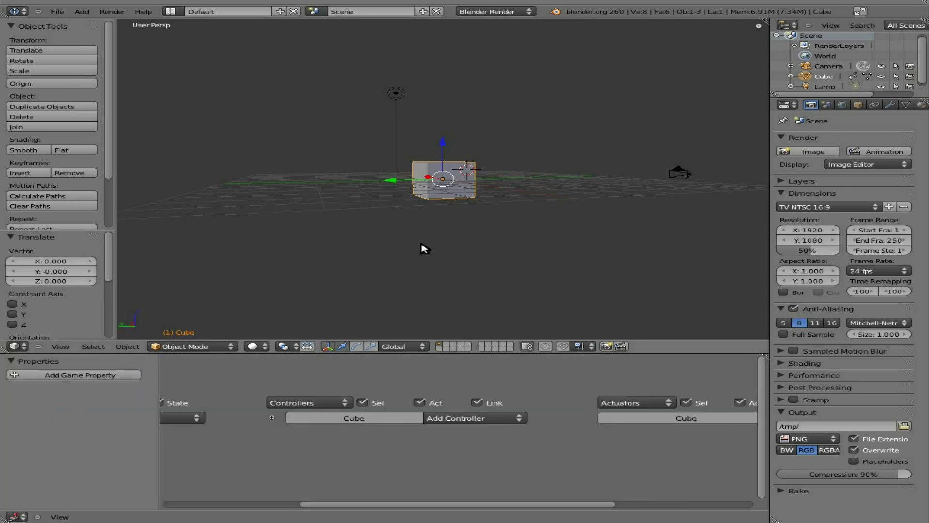
Add a Keyboard sensor to the cube's game logic.
{"action": "middle_click_drag", "start_coordinate": [321, 460], "coordinate": [435, 435]}
{"action": "left_click", "coordinate": [289, 402]}
{"action": "key", "text": "Escape"}
{"action": "left_click", "coordinate": [285, 401]}
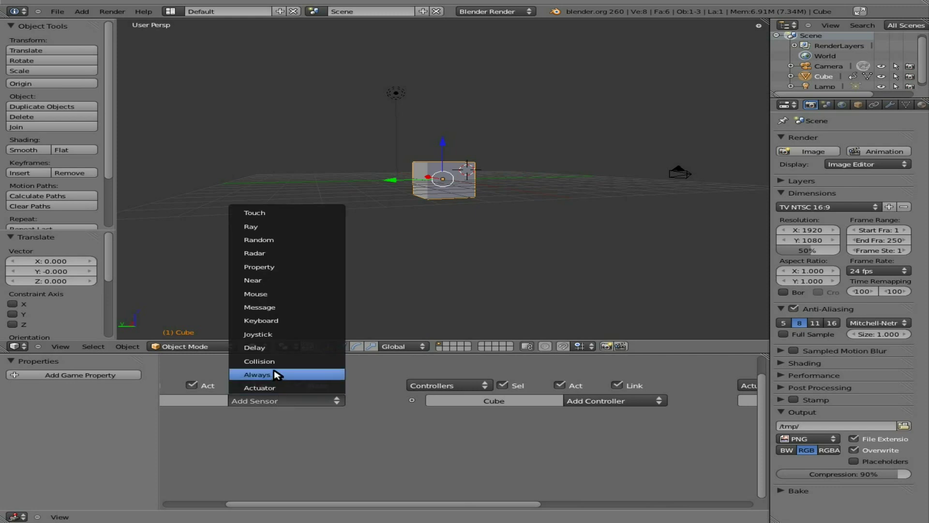
{"action": "left_click", "coordinate": [271, 323]}
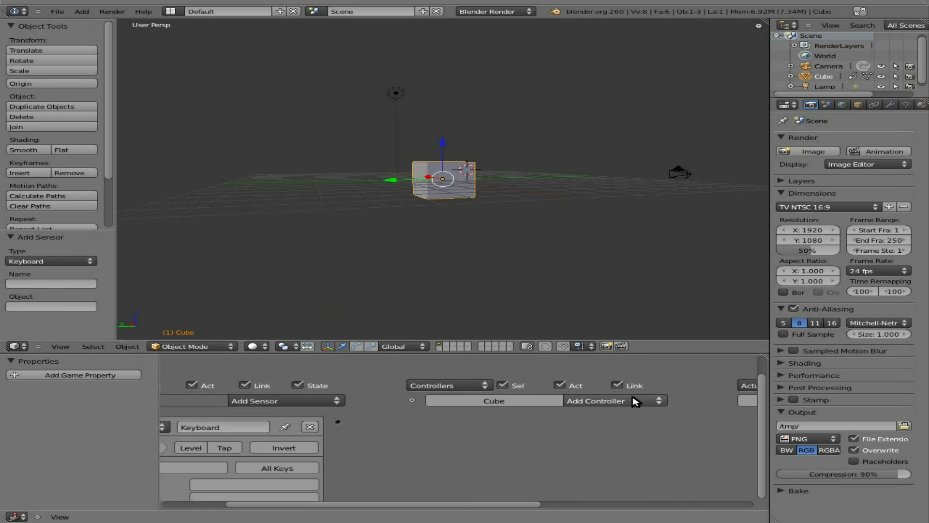
Add an And controller to the cube and link the Keyboard sensor to it.
{"action": "left_click", "coordinate": [636, 402]}
{"action": "left_click", "coordinate": [596, 412]}
{"action": "left_click_drag", "start_coordinate": [338, 422], "coordinate": [412, 426]}
Add an Action actuator to the cube and link the And controller to it.
{"action": "middle_click_drag", "start_coordinate": [412, 426], "coordinate": [189, 438]}
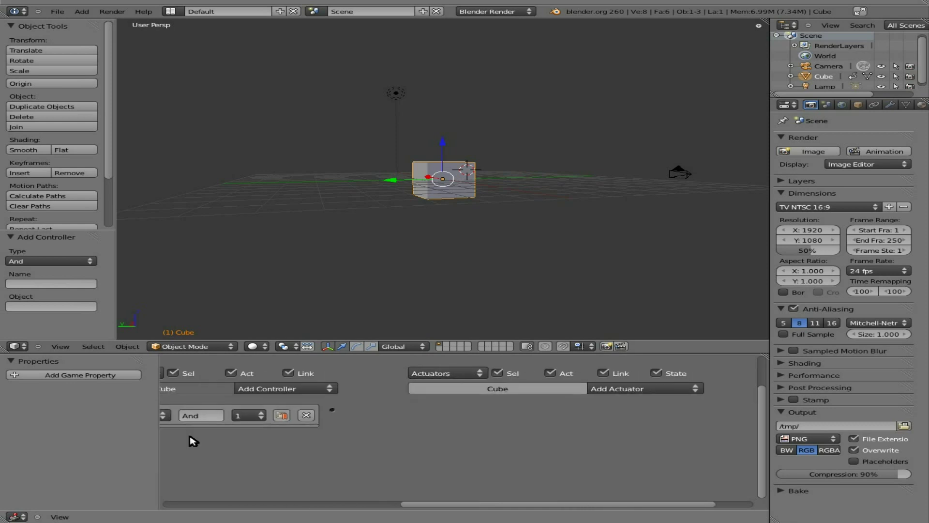
{"action": "left_click", "coordinate": [643, 388]}
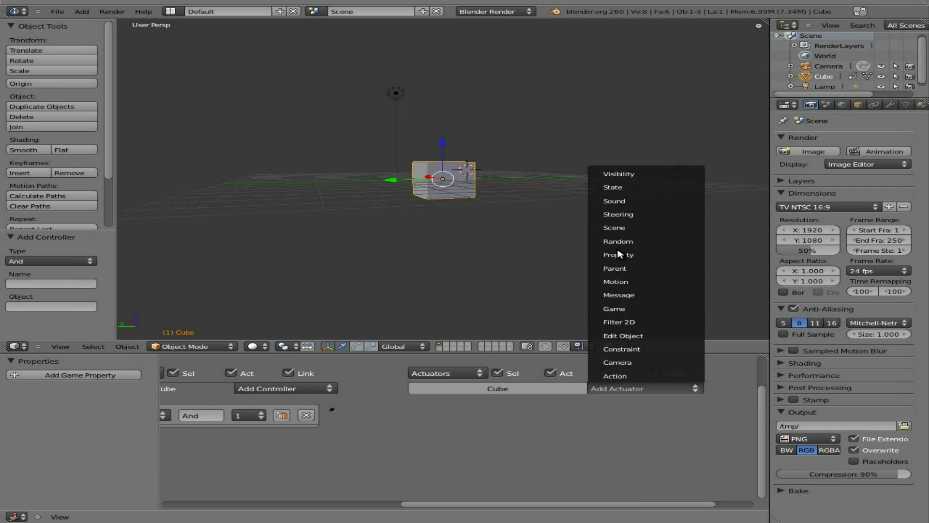
{"action": "left_click", "coordinate": [623, 376]}
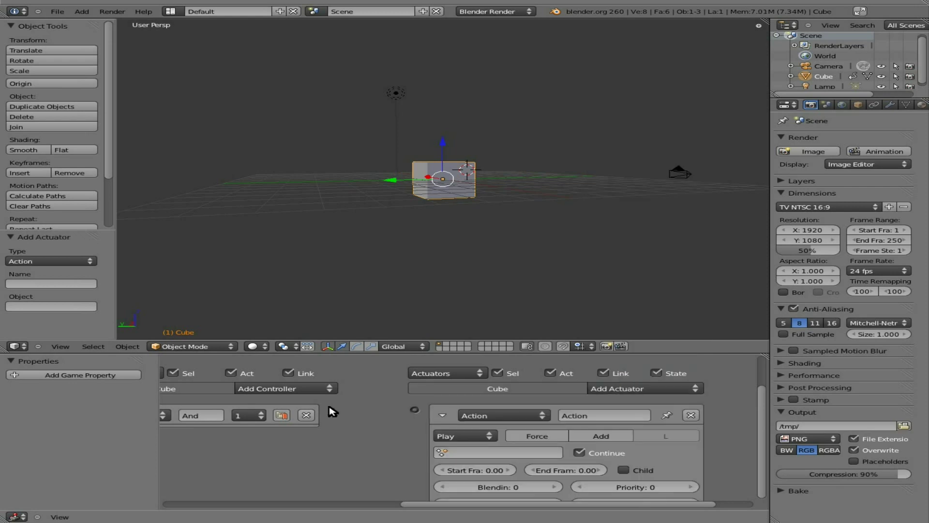
{"action": "left_click_drag", "start_coordinate": [332, 410], "coordinate": [414, 410]}
{"action": "middle_click_drag", "start_coordinate": [414, 414], "coordinate": [312, 434]}
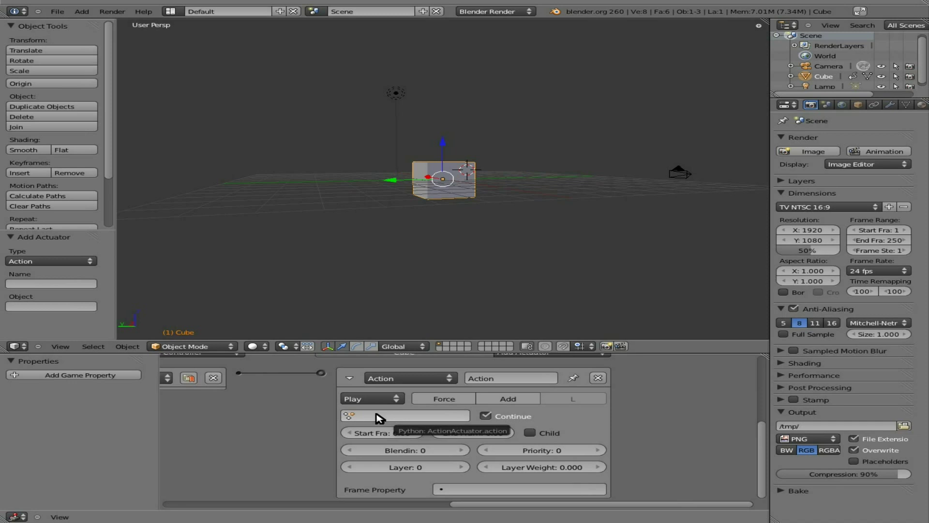
{"action": "middle_click_drag", "start_coordinate": [252, 424], "coordinate": [348, 437]}
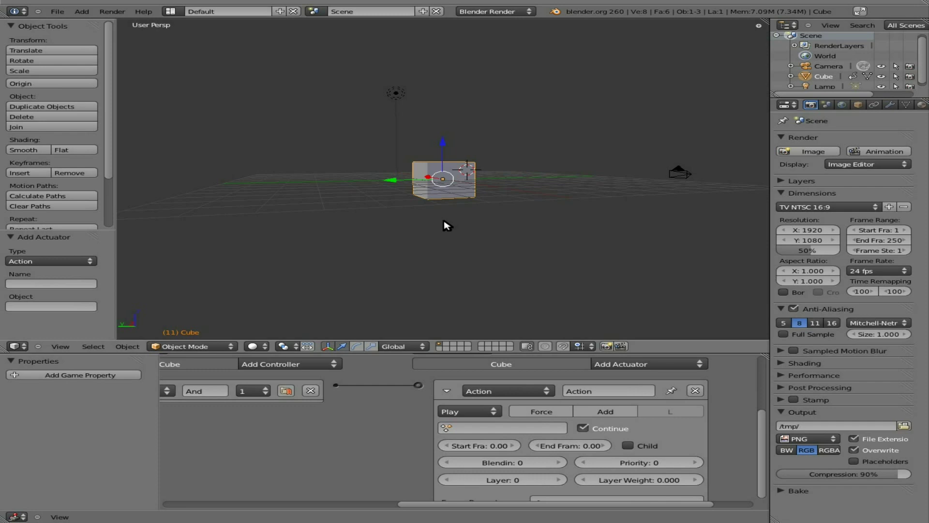
Rotate the cube about -77 degrees at frame 11 and insert a rotation keyframe.
{"action": "key", "text": "r"}
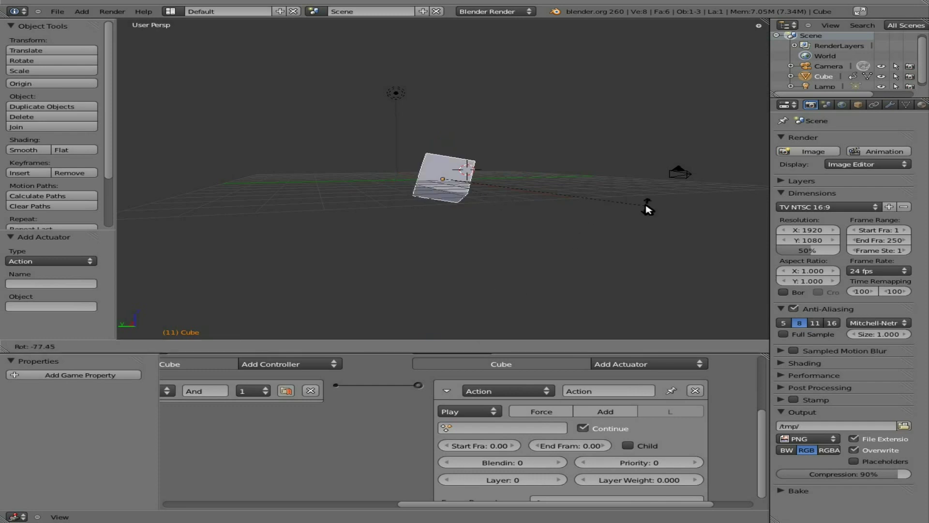
{"action": "left_click", "coordinate": [651, 207]}
{"action": "key", "text": "i"}
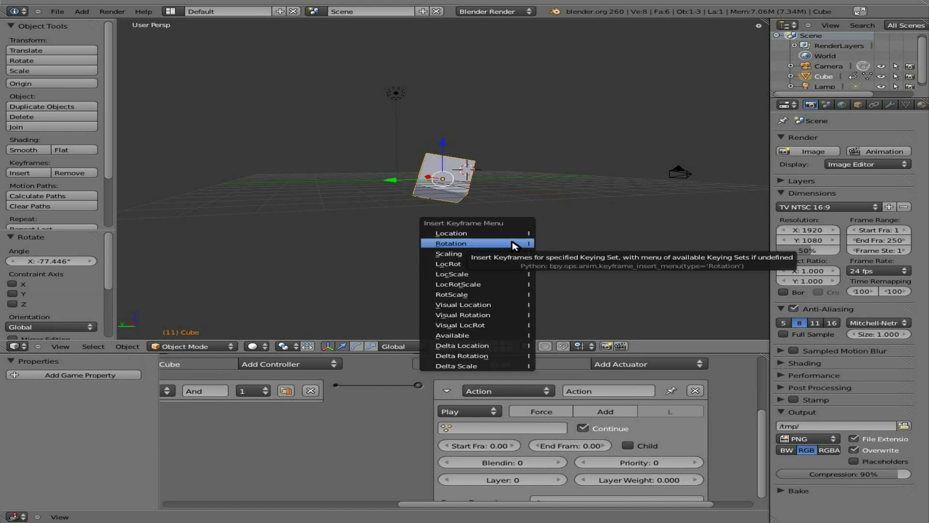
{"action": "left_click", "coordinate": [515, 245]}
Step back and forth between frames 1 and 11 to review the cube's rotation, ending at frame 1.
{"action": "key", "text": "Left"}
{"action": "key", "text": "Left"}
{"action": "key", "text": "Left"}
{"action": "key", "text": "Left"}
{"action": "key", "text": "Left"}
{"action": "key", "text": "Left"}
{"action": "key", "text": "Left"}
{"action": "key", "text": "Left"}
{"action": "key", "text": "Left"}
{"action": "key", "text": "Left"}
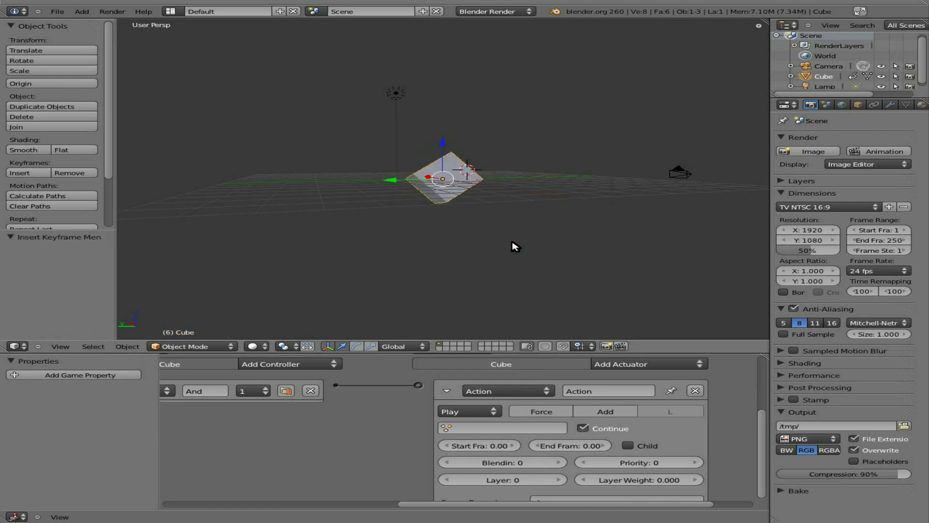
{"action": "key", "text": "Right"}
{"action": "key", "text": "Right"}
{"action": "key", "text": "Right"}
{"action": "key", "text": "Right"}
{"action": "key", "text": "Right"}
{"action": "key", "text": "Right"}
{"action": "key", "text": "Right"}
{"action": "key", "text": "Right"}
{"action": "key", "text": "Right"}
{"action": "key", "text": "Right"}
{"action": "key", "text": "Left"}
{"action": "key", "text": "Left"}
{"action": "key", "text": "Left"}
{"action": "key", "text": "Left"}
{"action": "key", "text": "Left"}
{"action": "key", "text": "Left"}
{"action": "key", "text": "Left"}
{"action": "key", "text": "Left"}
{"action": "key", "text": "Left"}
{"action": "key", "text": "Left"}
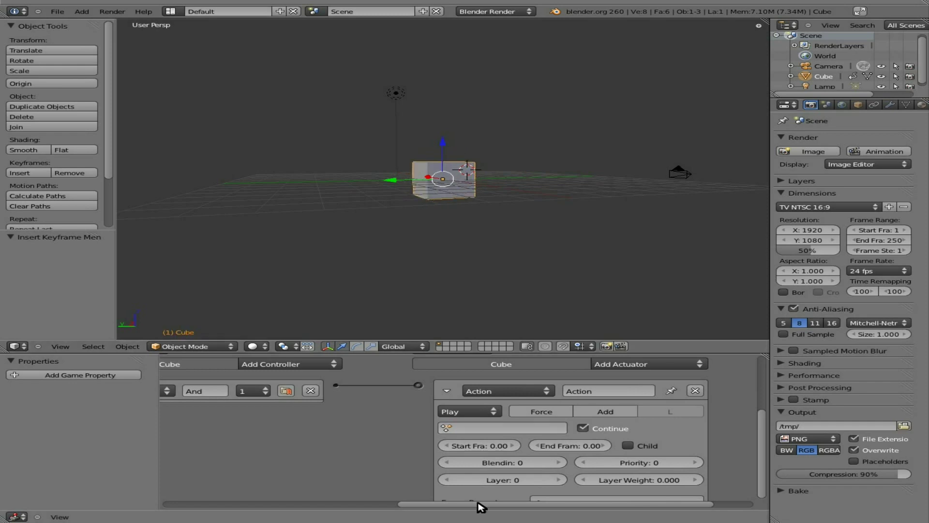
Assign the Spacebar as the Keyboard sensor's trigger key.
{"action": "scroll", "coordinate": [241, 421], "scroll_direction": "left", "scroll_amount": 6, "text": "ctrl"}
{"action": "scroll", "coordinate": [541, 457], "scroll_direction": "down", "scroll_amount": 2}
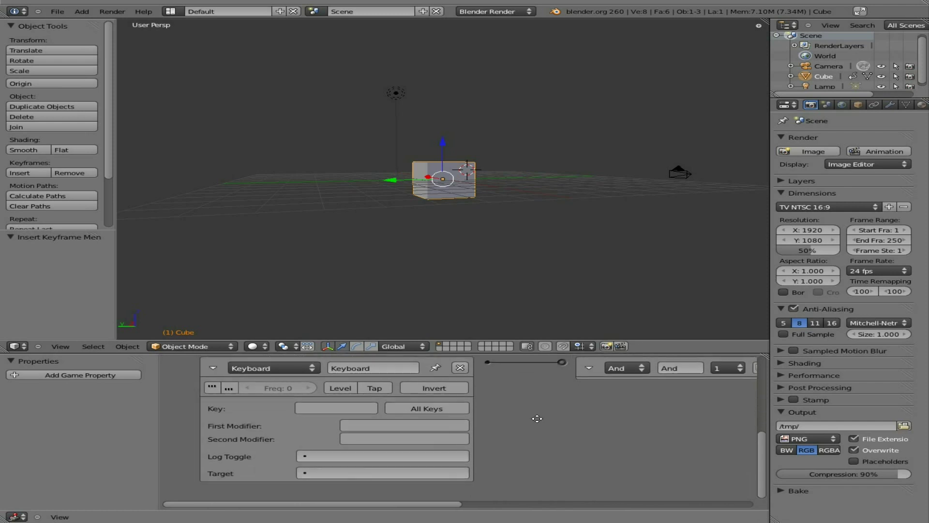
{"action": "left_click", "coordinate": [374, 408]}
{"action": "key", "text": "space"}
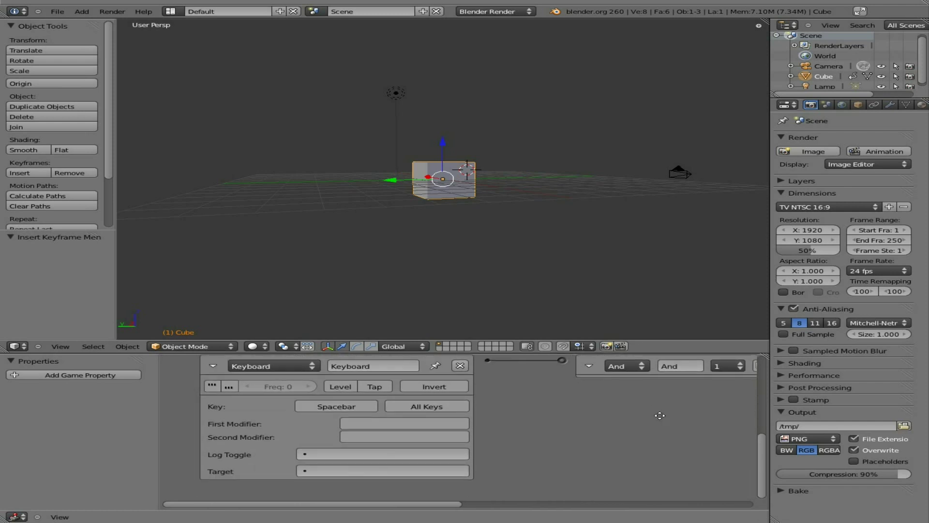
Assign CubeAction as the action played by the Action actuator.
{"action": "middle_click_drag", "start_coordinate": [664, 419], "coordinate": [259, 423]}
{"action": "middle_click_drag", "start_coordinate": [429, 423], "coordinate": [272, 435]}
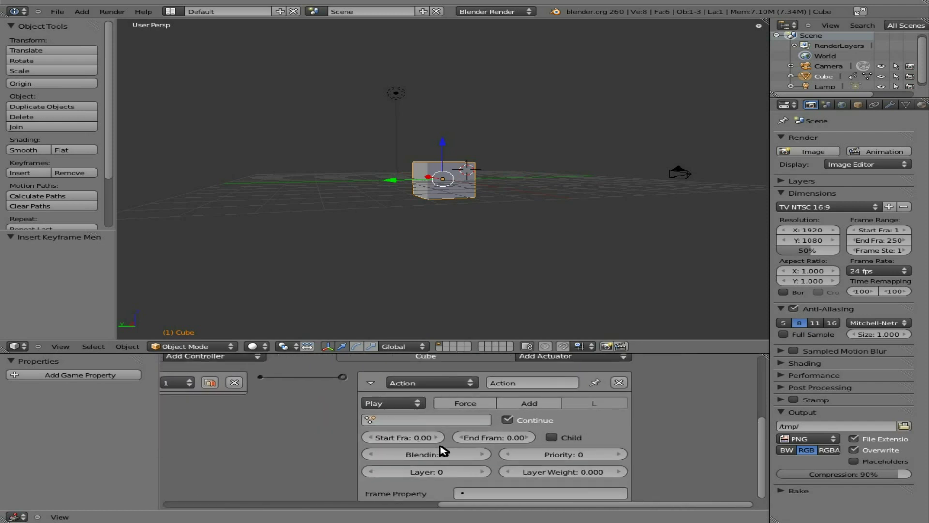
{"action": "left_click", "coordinate": [410, 420]}
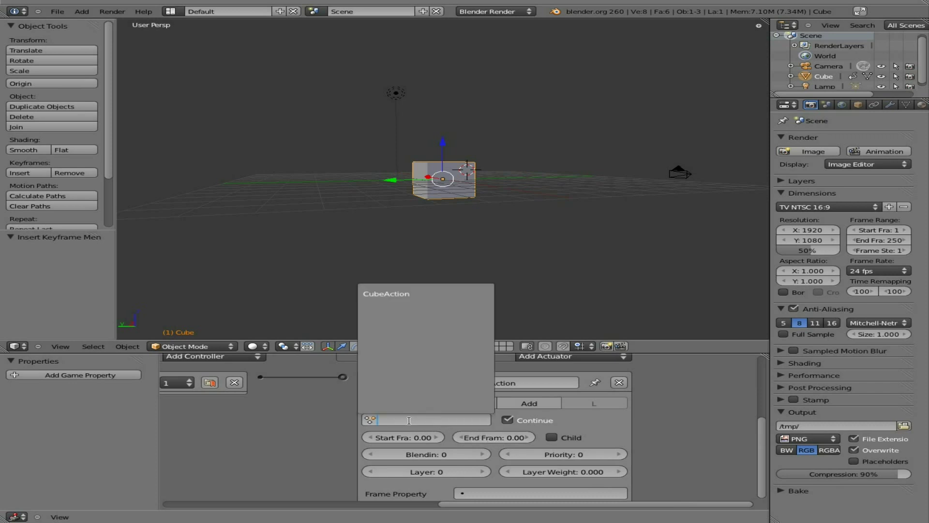
{"action": "left_click", "coordinate": [412, 293]}
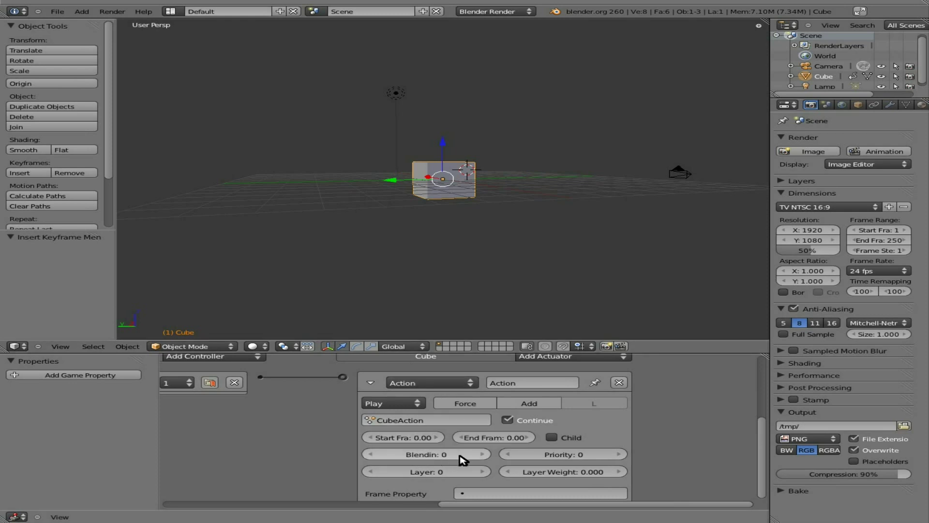
Set the Action actuator's start frame to 1 and its end frame to 11.
{"action": "left_click", "coordinate": [415, 438]}
{"action": "type", "text": "1"}
{"action": "key", "text": "Return"}
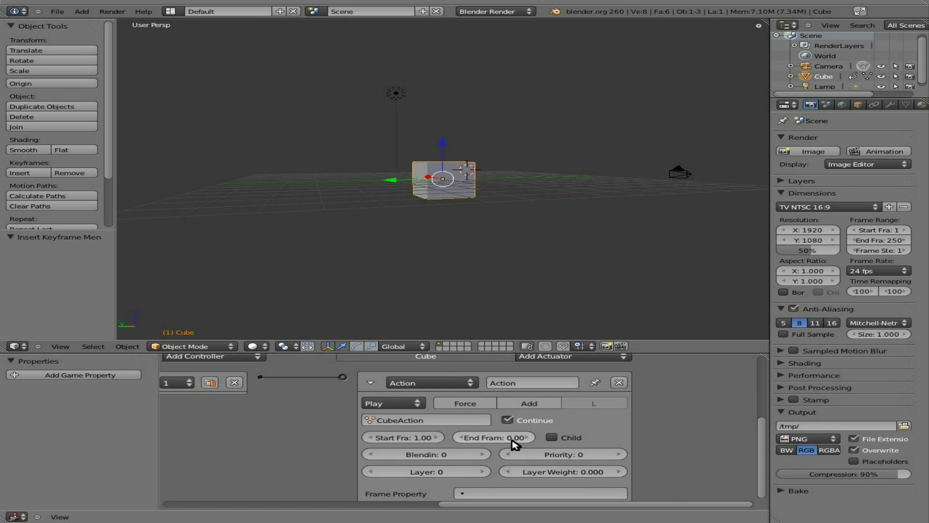
{"action": "left_click", "coordinate": [515, 438]}
{"action": "type", "text": "11"}
{"action": "key", "text": "Return"}
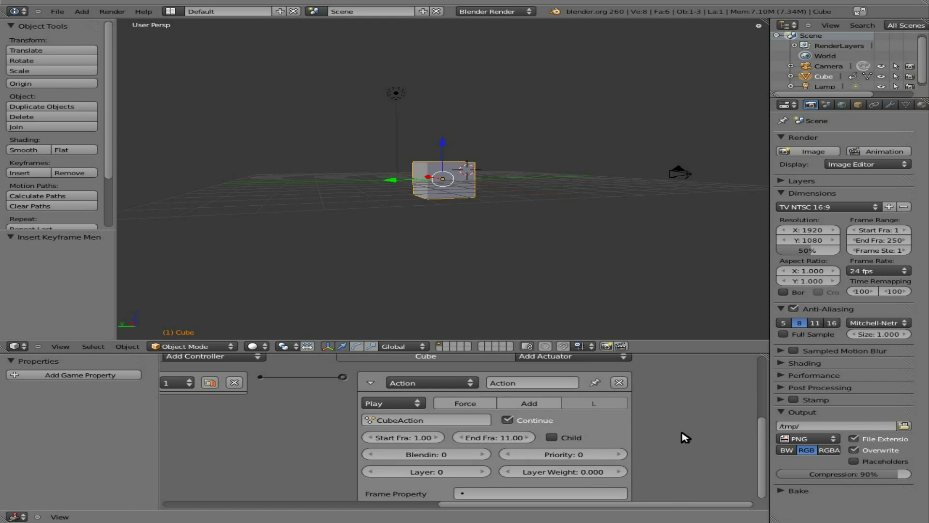
Keep the Action actuator's play type on Play and run the game to test the cube's rotation.
{"action": "mouse_move", "coordinate": [684, 436]}
{"action": "middle_mouse_down"}
{"action": "mouse_move", "coordinate": [685, 419]}
{"action": "mouse_move", "coordinate": [681, 448]}
{"action": "middle_mouse_up"}
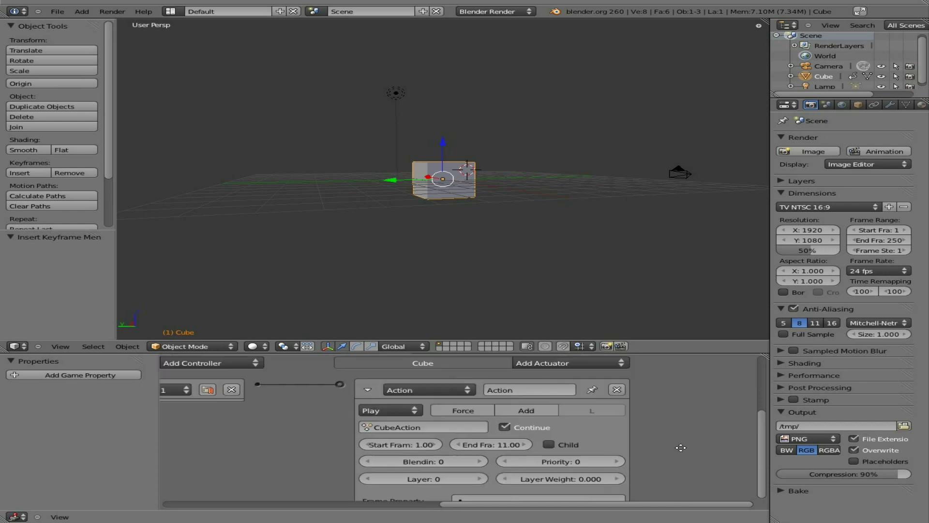
{"action": "left_click", "coordinate": [413, 410]}
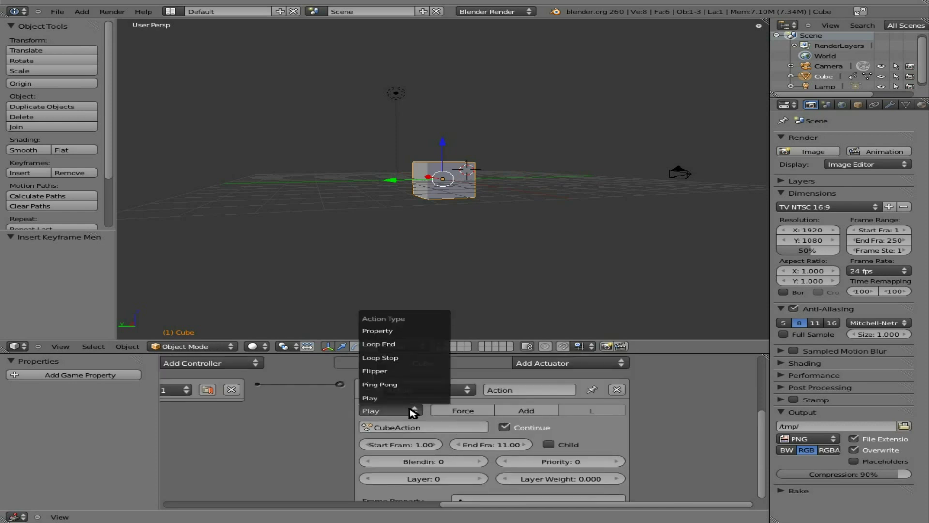
{"action": "left_click", "coordinate": [383, 398]}
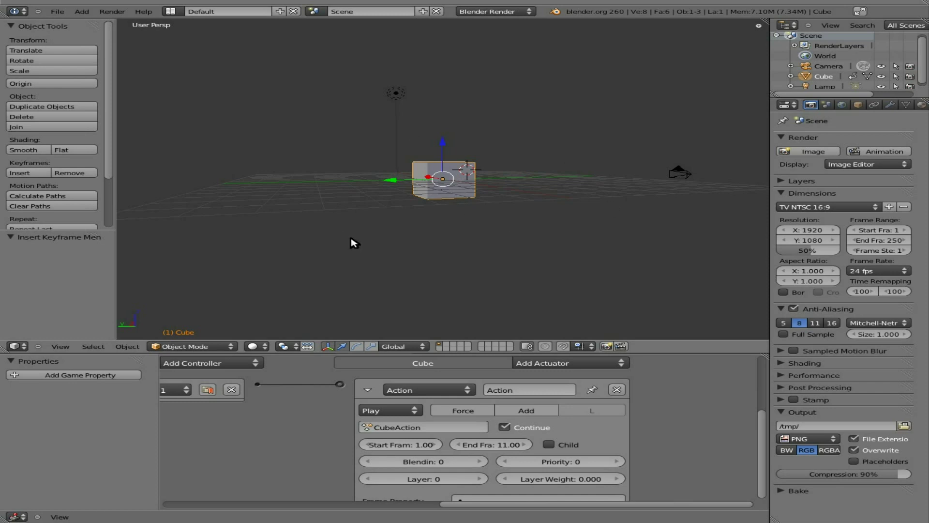
{"action": "key", "text": "p"}
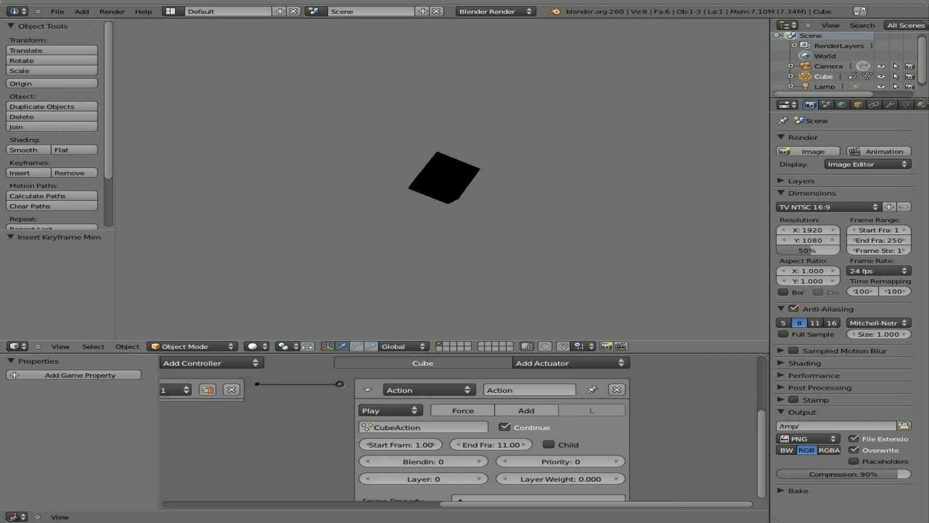
{"action": "key", "text": "Escape"}
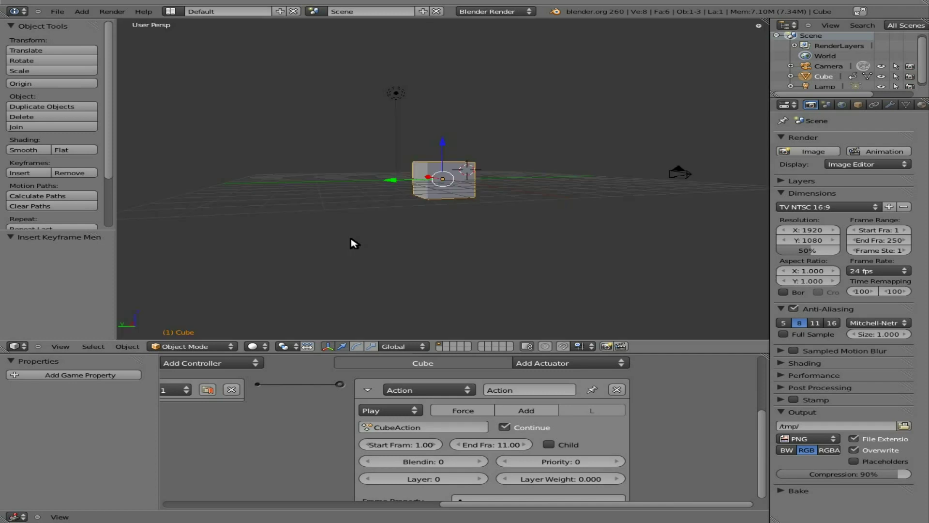
In top view, move the lamp to the cube's front side by about -2.3 in X and -5.2 in Y.
{"action": "key", "text": "KP_7"}
{"action": "right_click", "coordinate": [605, 152]}
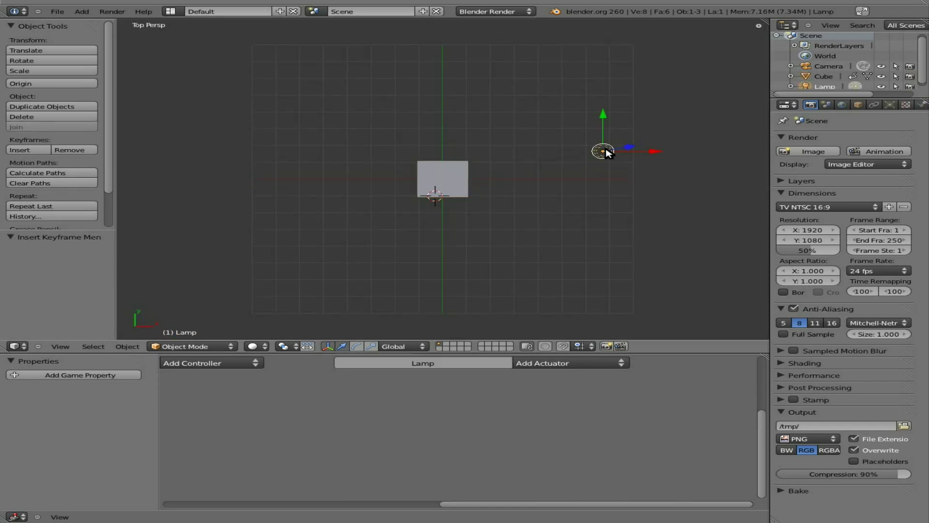
{"action": "right_click_drag", "start_coordinate": [608, 153], "coordinate": [518, 299]}
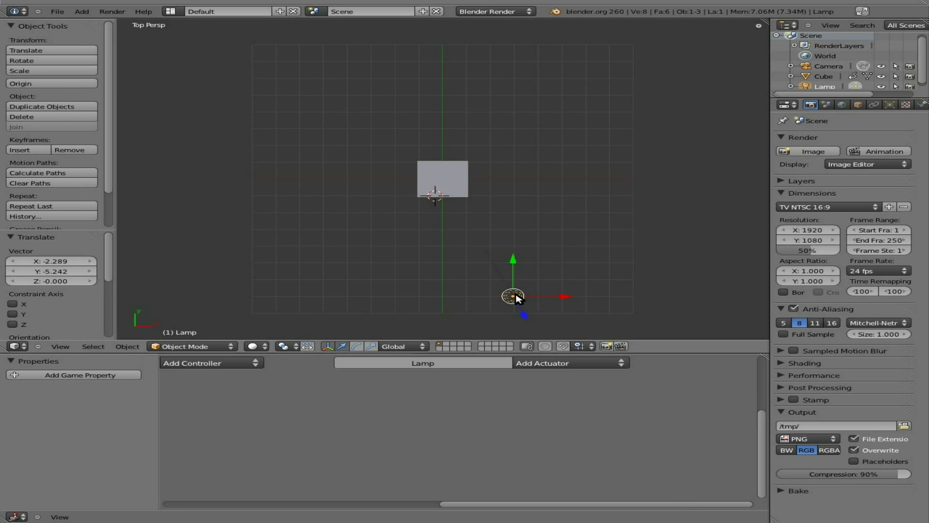
Look through the camera and run the game to check the cube's lighting and rotation.
{"action": "key", "text": "KP_0"}
{"action": "key", "text": "KP_1"}
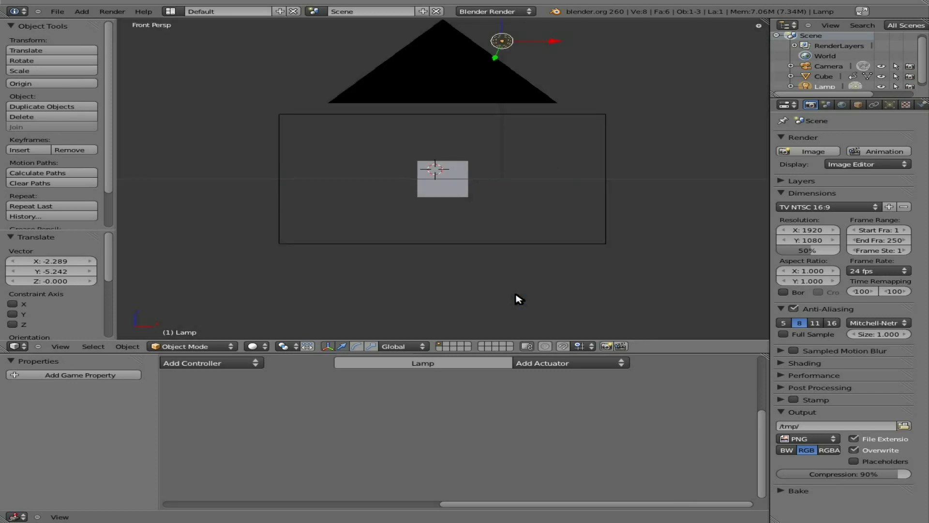
{"action": "key", "text": "KP_0"}
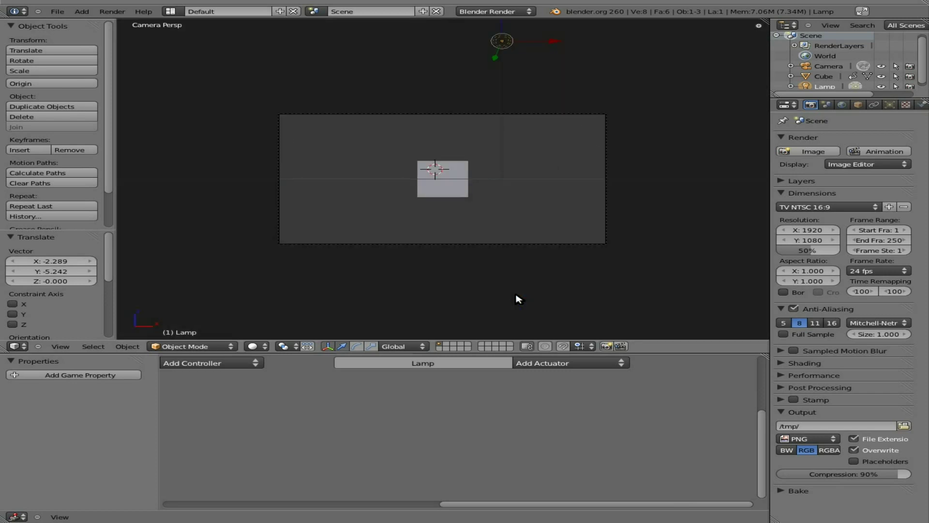
{"action": "key", "text": "F12"}
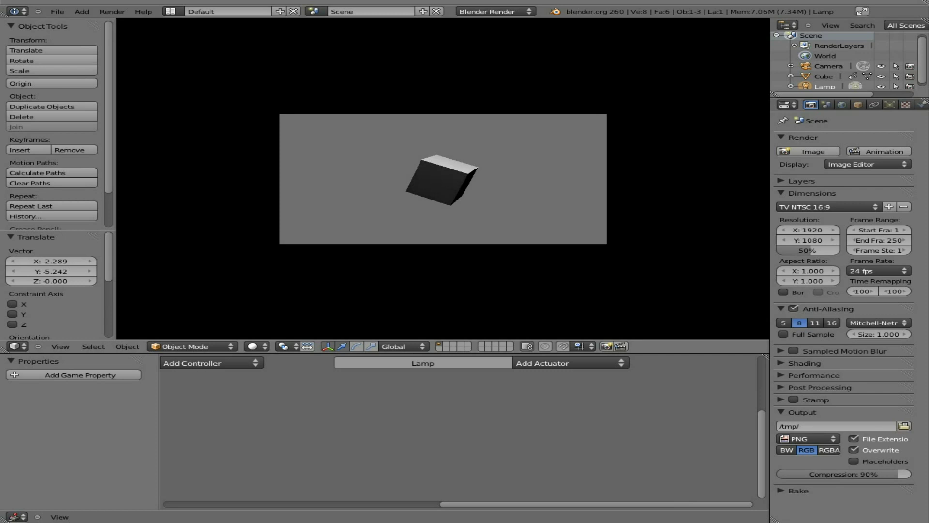
{"action": "key", "text": "Escape"}
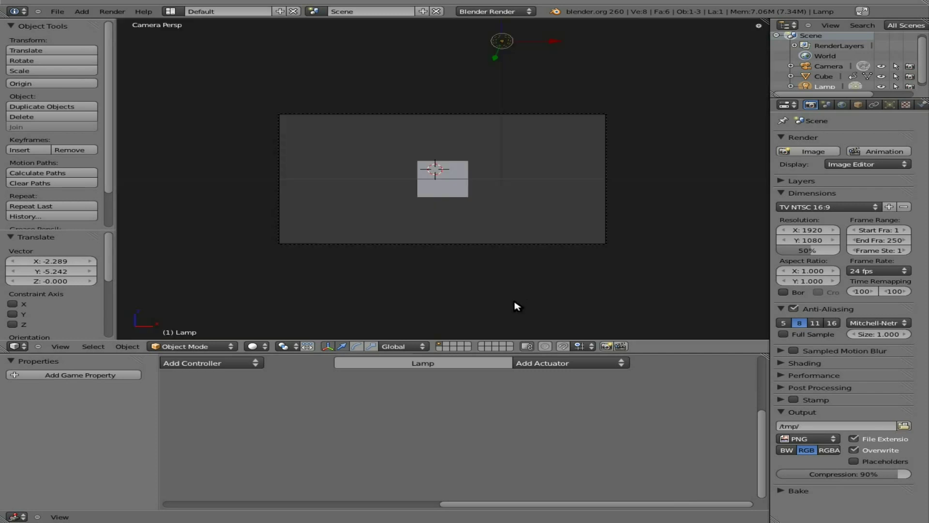
Set the cube's Action actuator to the Ping Pong play type and test it in the game.
{"action": "right_click", "coordinate": [454, 193]}
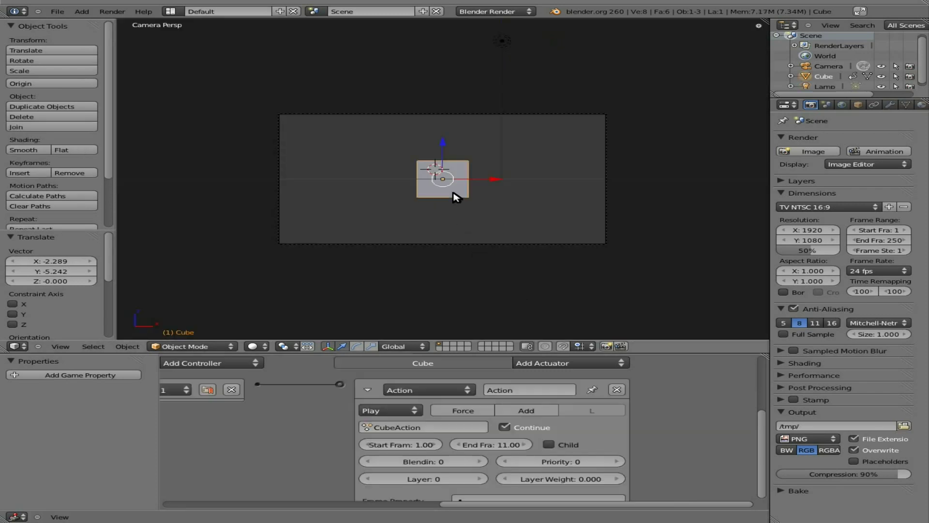
{"action": "left_click", "coordinate": [415, 410]}
{"action": "left_click", "coordinate": [404, 385]}
{"action": "key", "text": "p"}
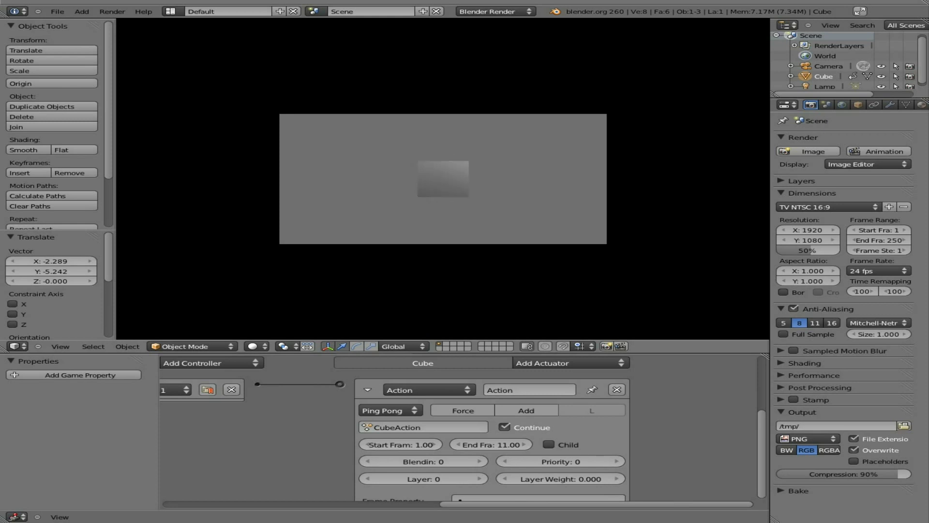
{"action": "key", "text": "Escape"}
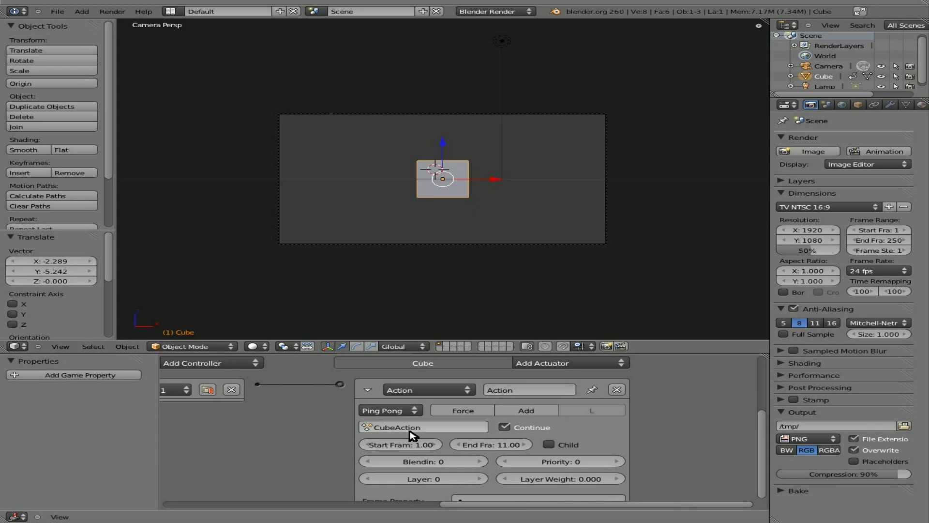
Switch the Action actuator's play type to Flipper and run the game to test it.
{"action": "left_click", "coordinate": [405, 410]}
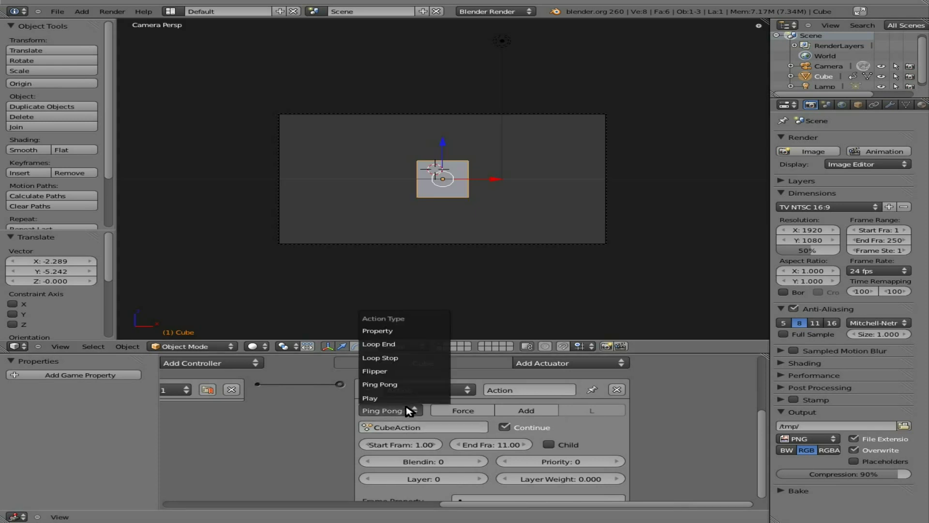
{"action": "left_click", "coordinate": [405, 372]}
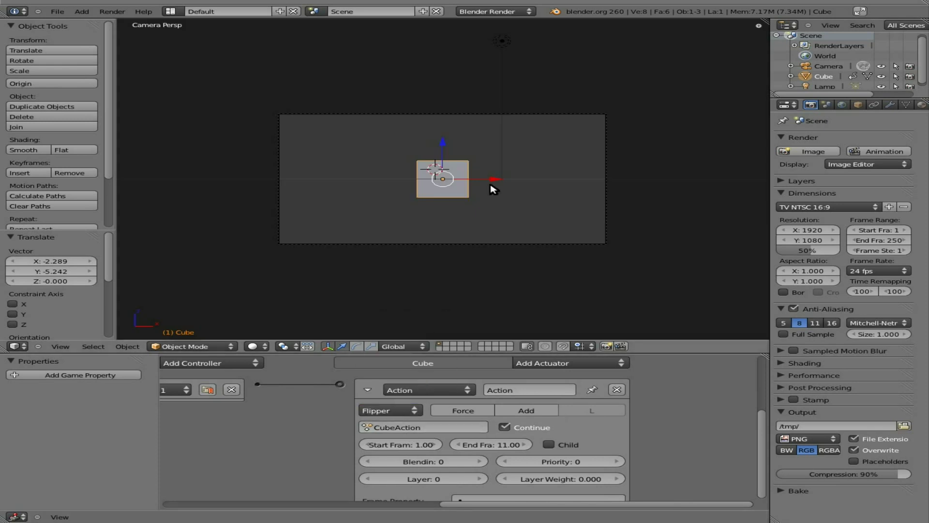
{"action": "key", "text": "p"}
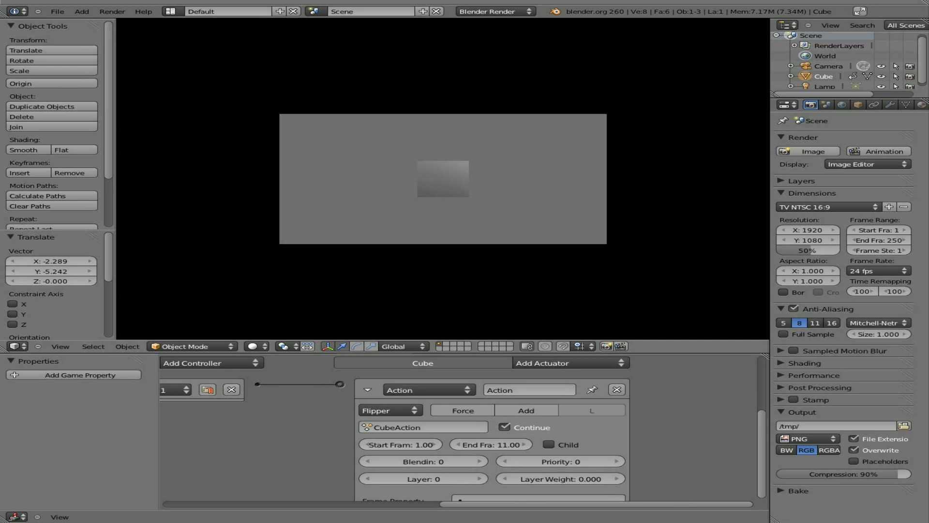
{"action": "key", "text": "Escape"}
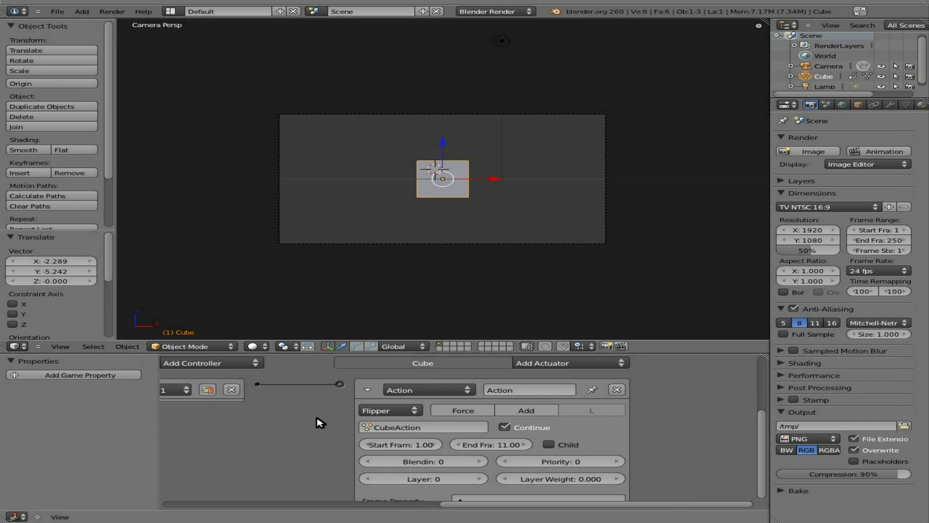
Change the Action actuator's play type to Loop Stop and run the game to test it.
{"action": "left_click", "coordinate": [389, 411]}
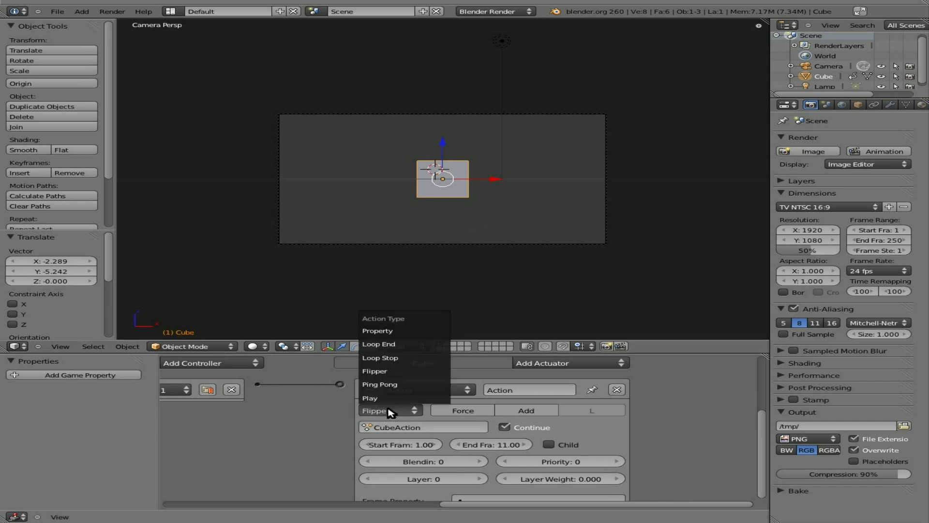
{"action": "left_click", "coordinate": [402, 359]}
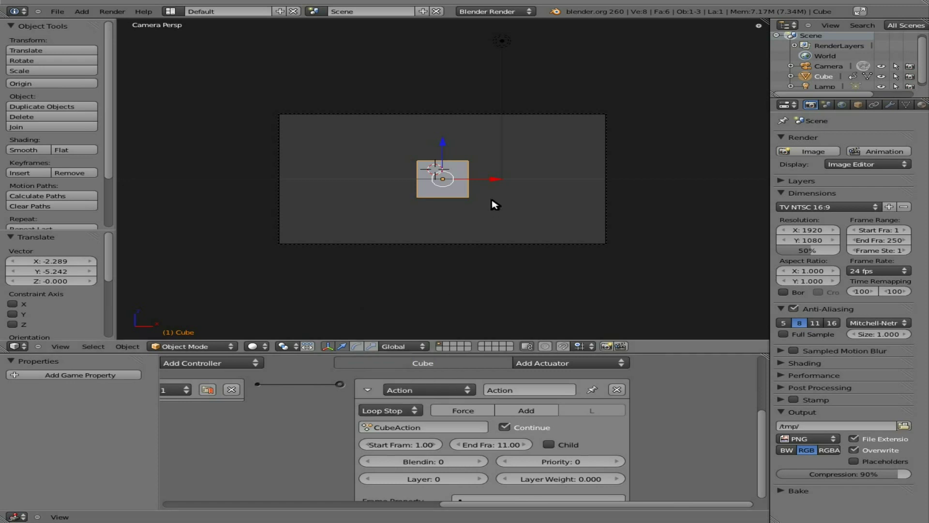
{"action": "key", "text": "p"}
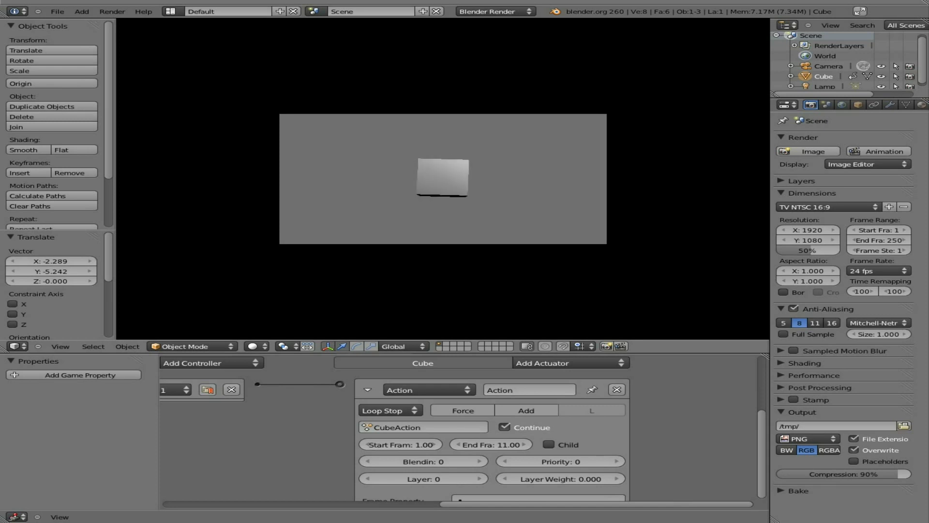
{"action": "key", "text": "Escape"}
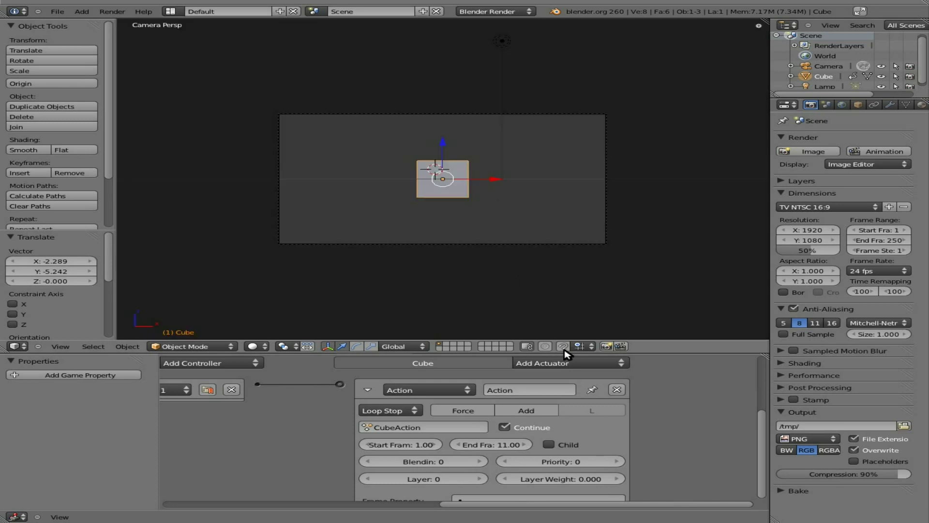
Set the Action actuator's play type to Loop End and test the looping rotation in the game.
{"action": "left_click", "coordinate": [386, 410]}
{"action": "left_click", "coordinate": [398, 344]}
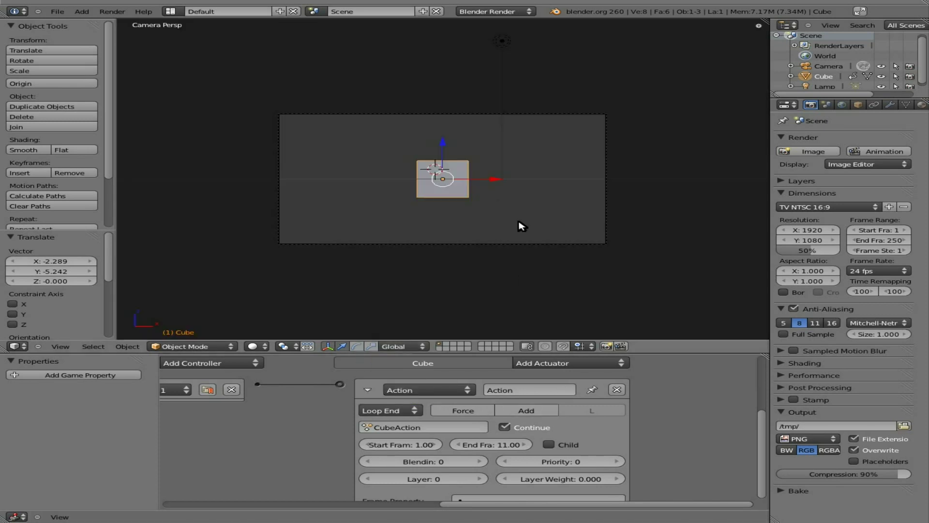
{"action": "key", "text": "p"}
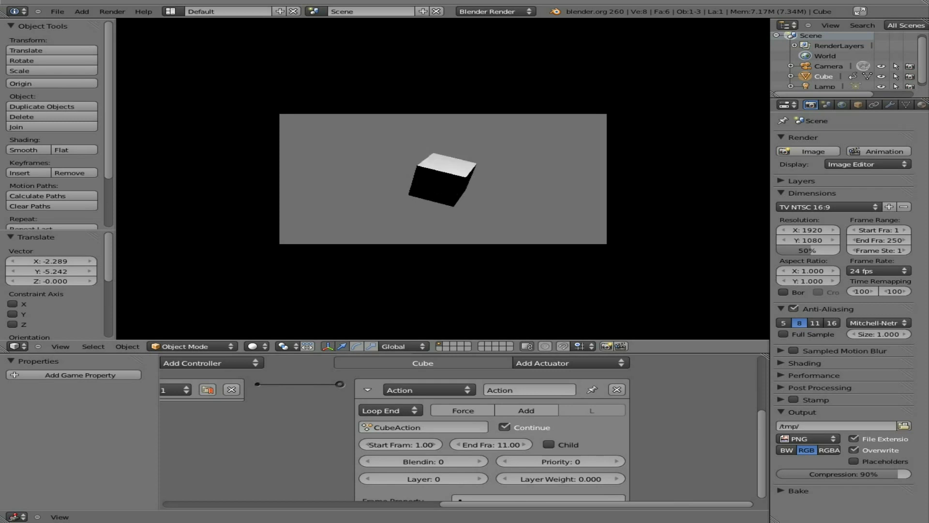
{"action": "key", "text": "Escape"}
Return the Action actuator to Loop Stop and run the game again to compare its behavior with Loop End.
{"action": "left_click", "coordinate": [411, 411]}
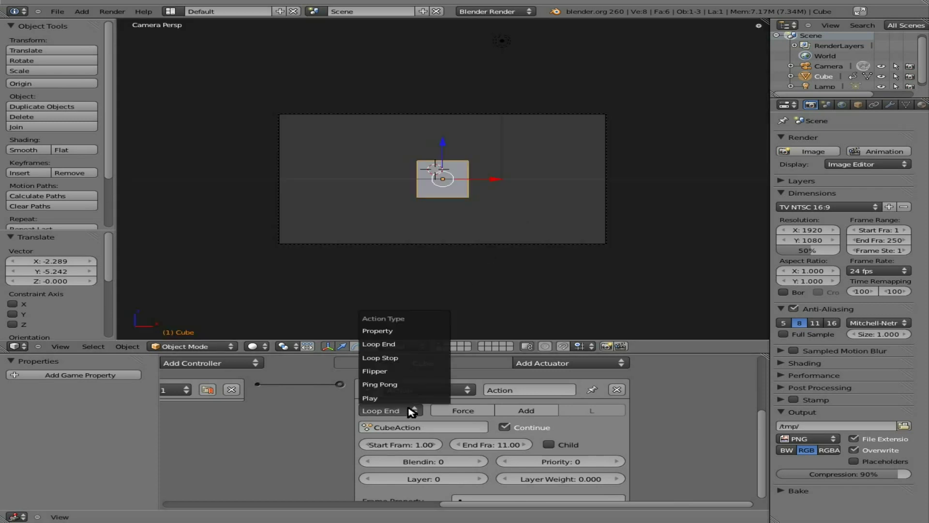
{"action": "left_click", "coordinate": [413, 359]}
{"action": "key", "text": "p"}
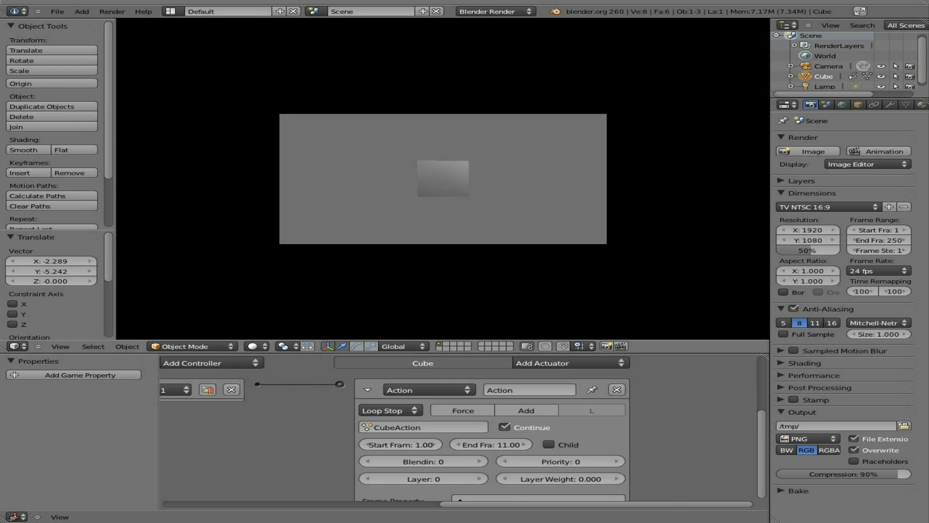
{"action": "key", "text": "Escape"}
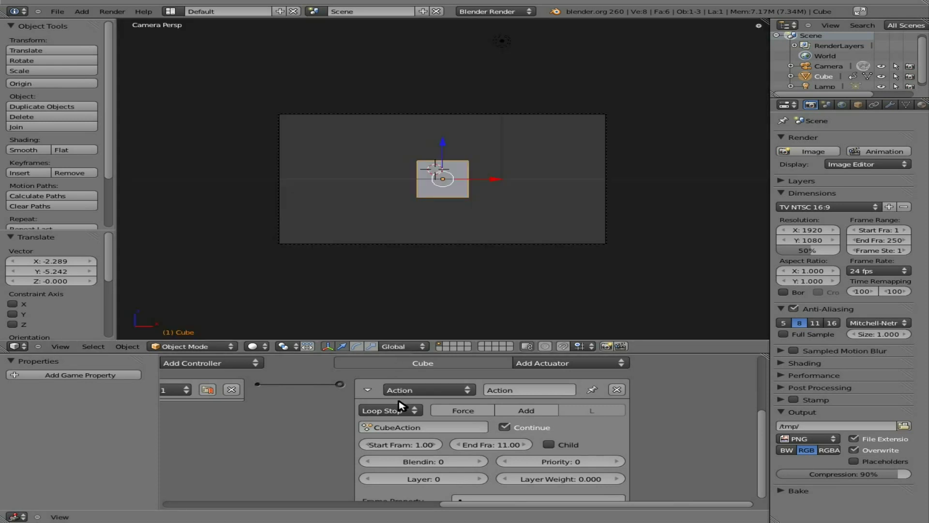
Switch the Action actuator back to Loop End and run the game once more to compare the looping.
{"action": "left_click", "coordinate": [407, 411]}
{"action": "left_click", "coordinate": [411, 345]}
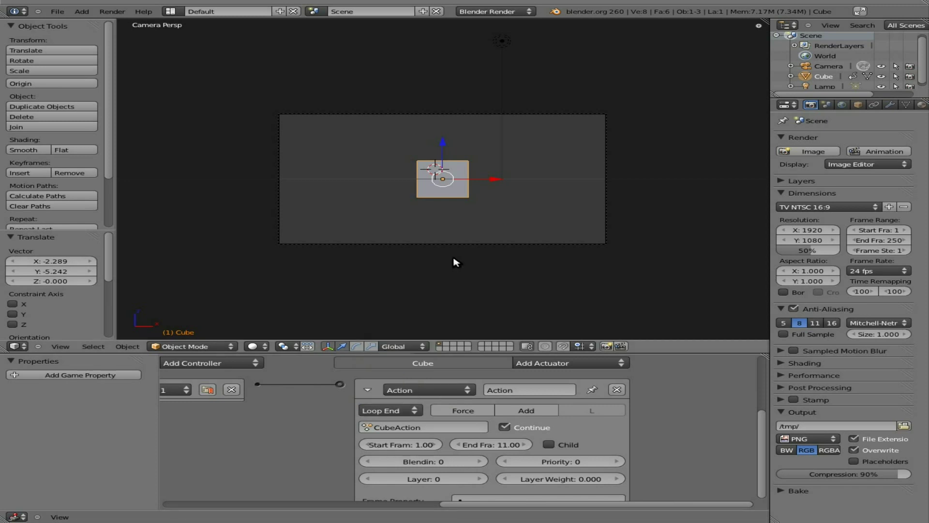
{"action": "key", "text": "p"}
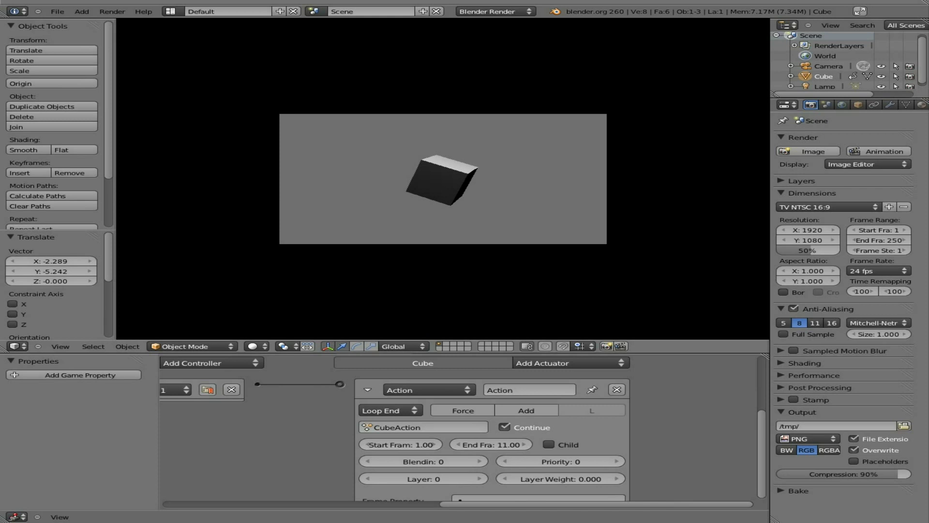
{"action": "key", "text": "Escape"}
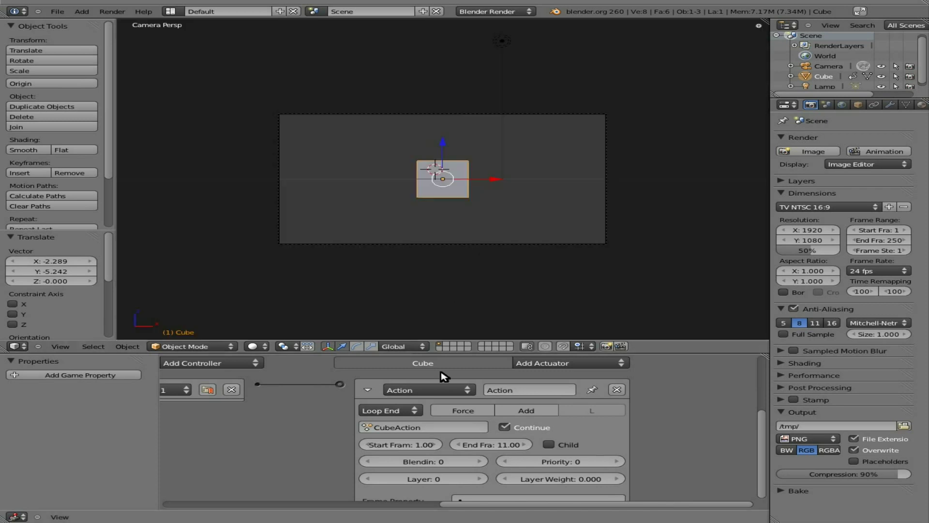
Set the actuator's play type to Property, keeping Action as the actuator type.
{"action": "left_click", "coordinate": [411, 409]}
{"action": "left_click", "coordinate": [379, 331]}
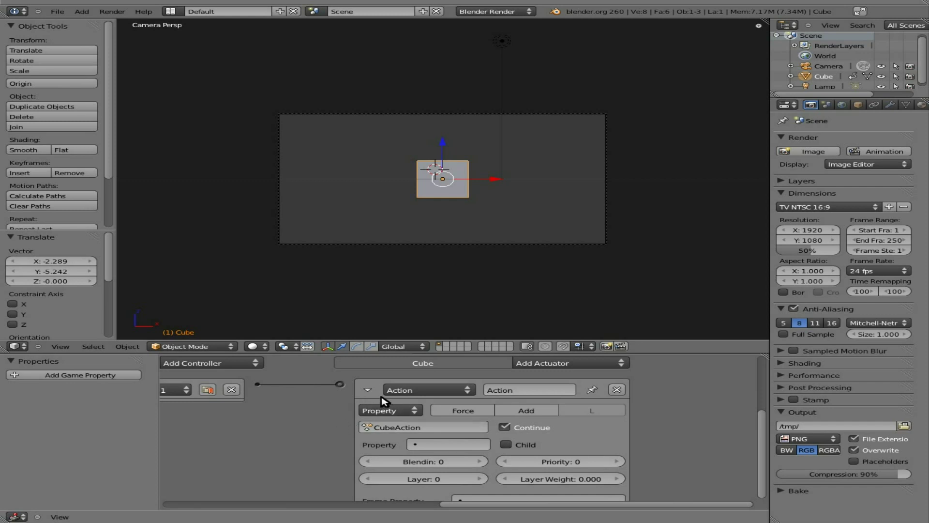
{"action": "left_click", "coordinate": [403, 389]}
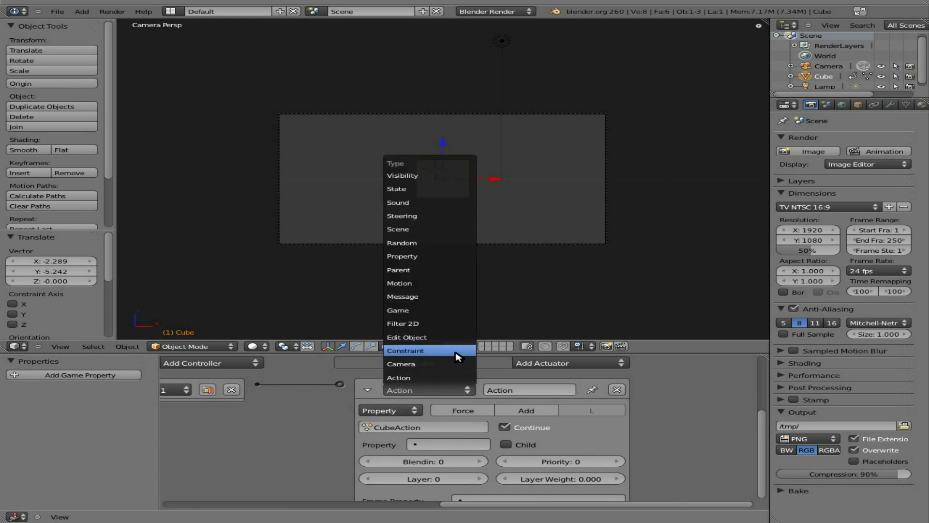
{"action": "left_click", "coordinate": [426, 378]}
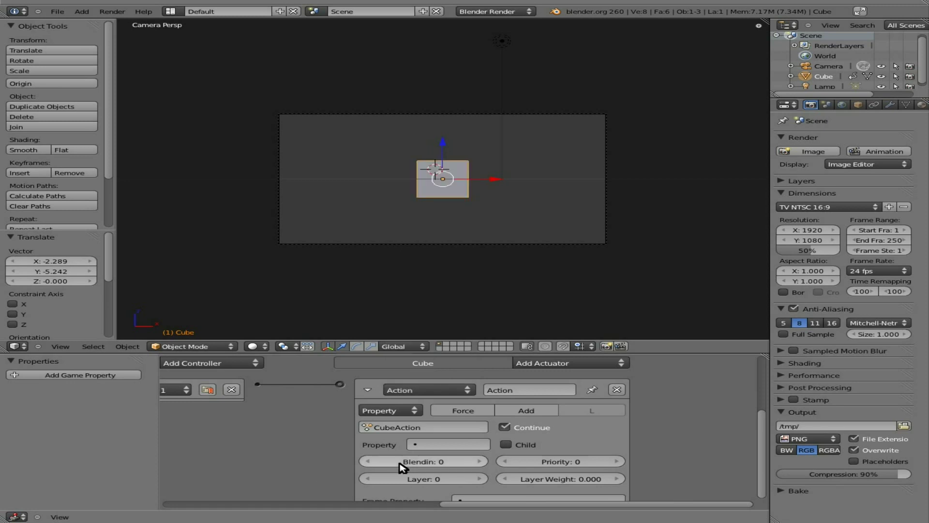
Examine the Action actuator's remaining options and the cube's connected sensor, And controller and actuator bricks.
{"action": "scroll", "coordinate": [648, 460], "scroll_direction": "down", "scroll_amount": 3}
{"action": "scroll", "coordinate": [666, 457], "scroll_direction": "up", "scroll_amount": 2}
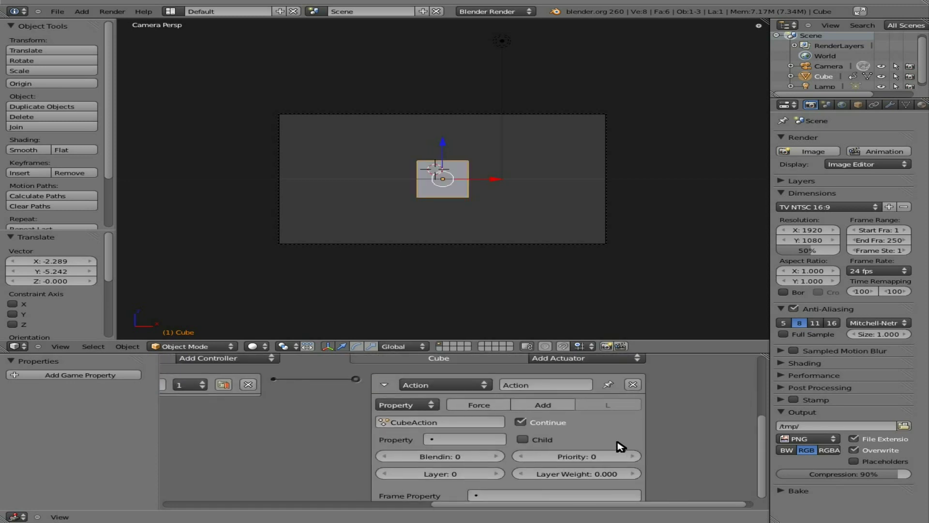
{"action": "left_click", "coordinate": [431, 404]}
{"action": "middle_click_drag", "start_coordinate": [265, 440], "coordinate": [566, 440]}
{"action": "middle_click_drag", "start_coordinate": [404, 468], "coordinate": [384, 440]}
{"action": "middle_click_drag", "start_coordinate": [469, 411], "coordinate": [454, 438]}
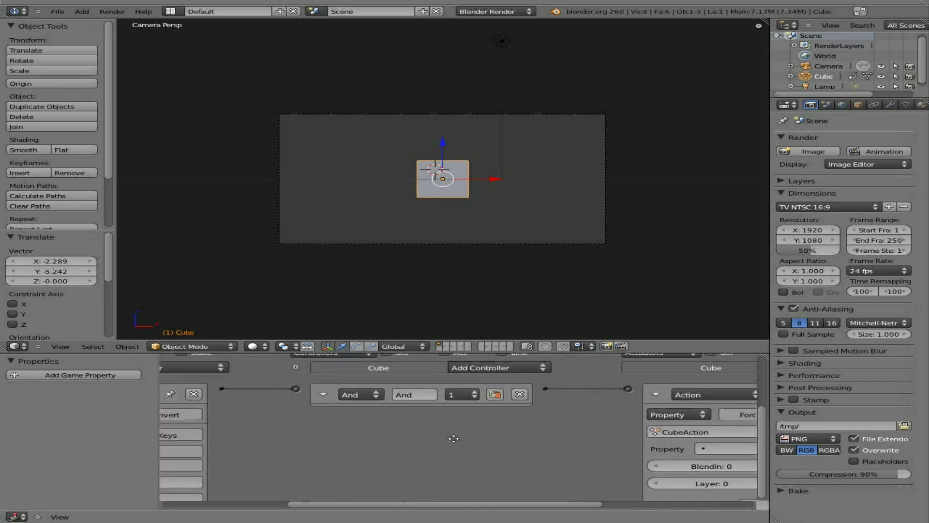
Widen the properties editor and look through the scene's and cube's property categories, from Scene, Object and Constraints to Texture, Particles and Physics.
{"action": "left_click_drag", "start_coordinate": [772, 253], "coordinate": [585, 256]}
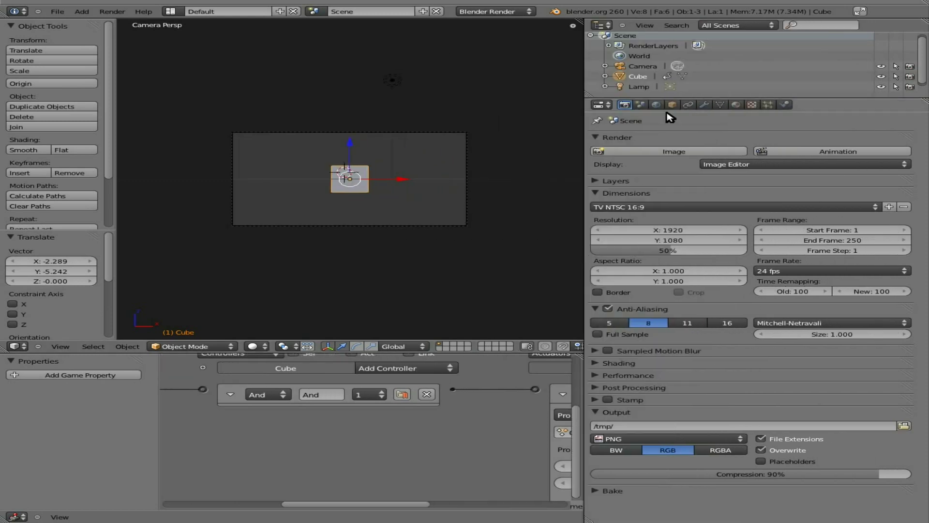
{"action": "left_click", "coordinate": [640, 105]}
{"action": "left_click", "coordinate": [673, 105]}
{"action": "left_click", "coordinate": [688, 104]}
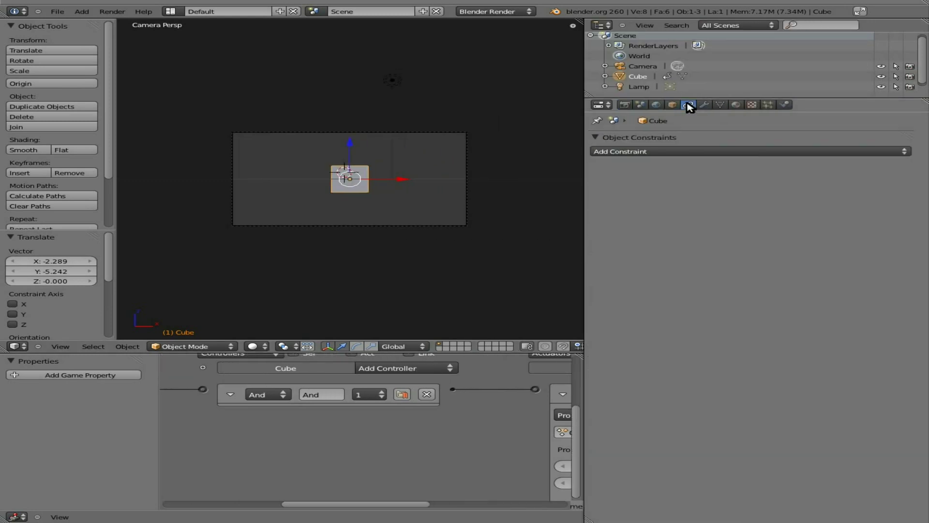
{"action": "left_click", "coordinate": [704, 105]}
{"action": "left_click", "coordinate": [736, 105]}
{"action": "left_click", "coordinate": [753, 105]}
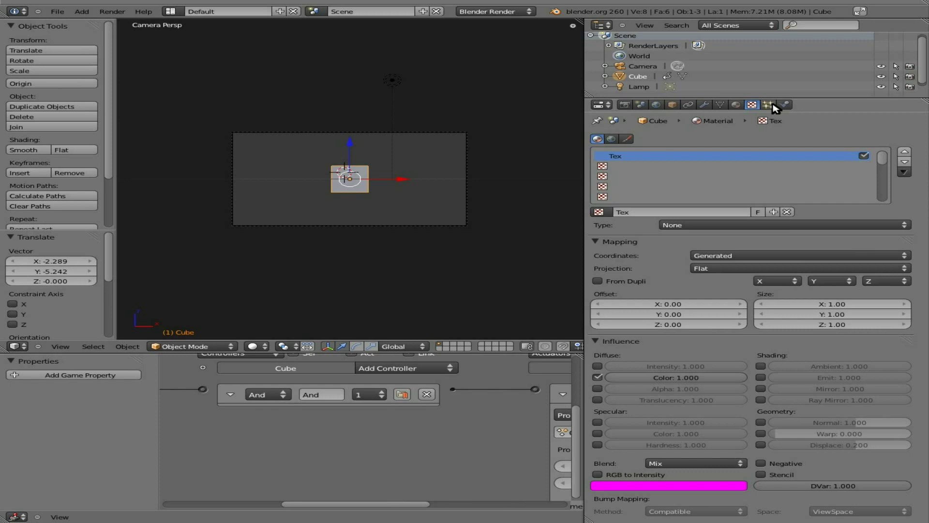
{"action": "left_click", "coordinate": [770, 104]}
{"action": "left_click", "coordinate": [784, 105]}
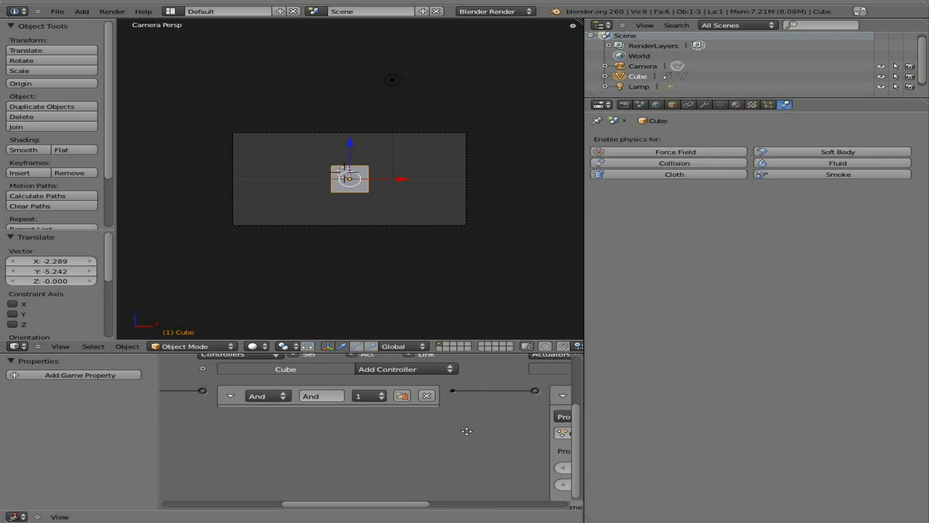
Add a Constraint actuator to the cube and remove its existing Action actuator.
{"action": "middle_click_drag", "start_coordinate": [466, 431], "coordinate": [202, 456]}
{"action": "left_click", "coordinate": [462, 395]}
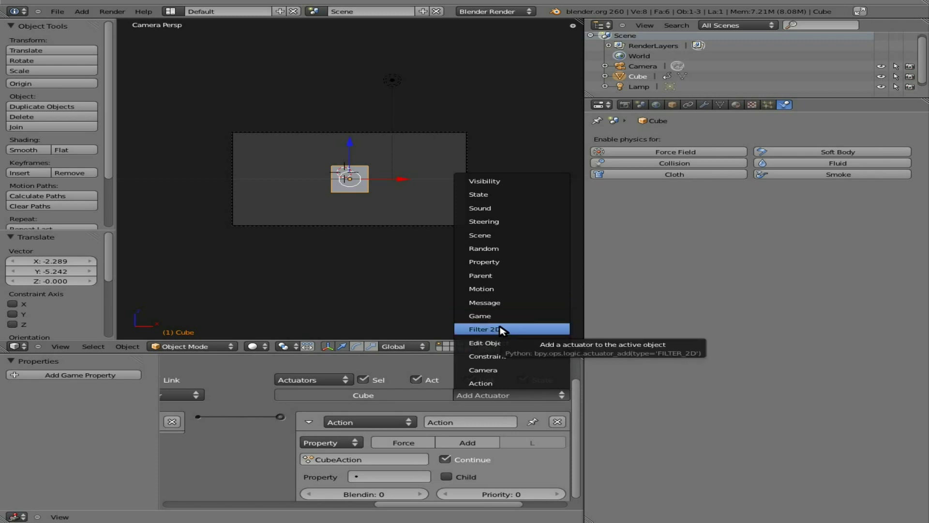
{"action": "left_click", "coordinate": [490, 358]}
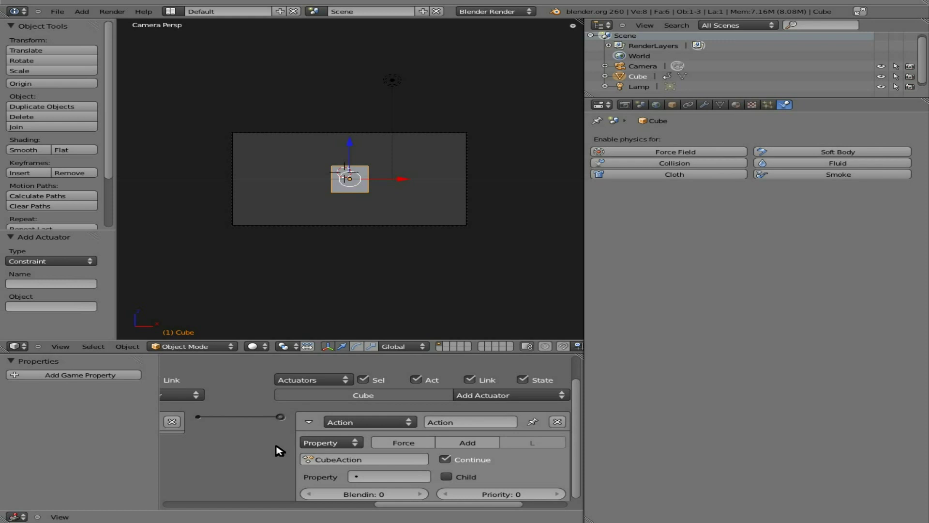
{"action": "middle_click_drag", "start_coordinate": [274, 459], "coordinate": [255, 386]}
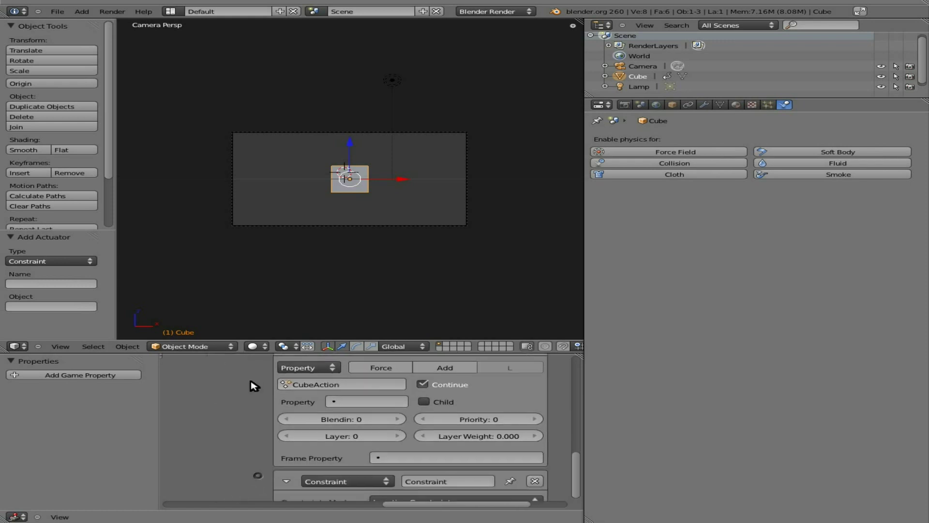
{"action": "scroll", "coordinate": [257, 440], "scroll_direction": "up", "scroll_amount": 2}
{"action": "left_click", "coordinate": [539, 384]}
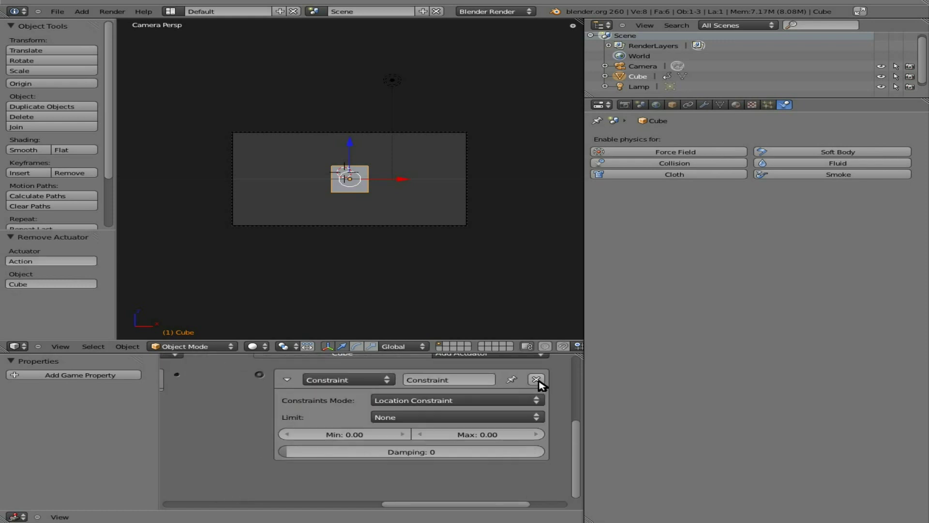
Connect the And controller to the Constraint actuator and set the location constraint's limit to Loc Y.
{"action": "middle_click_drag", "start_coordinate": [239, 403], "coordinate": [249, 420]}
{"action": "left_click_drag", "start_coordinate": [187, 393], "coordinate": [269, 392]}
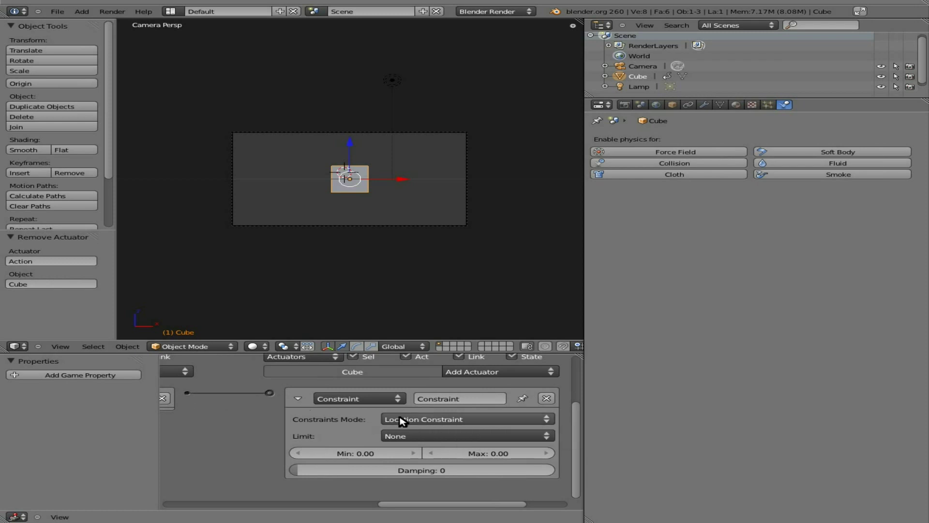
{"action": "left_click", "coordinate": [449, 435]}
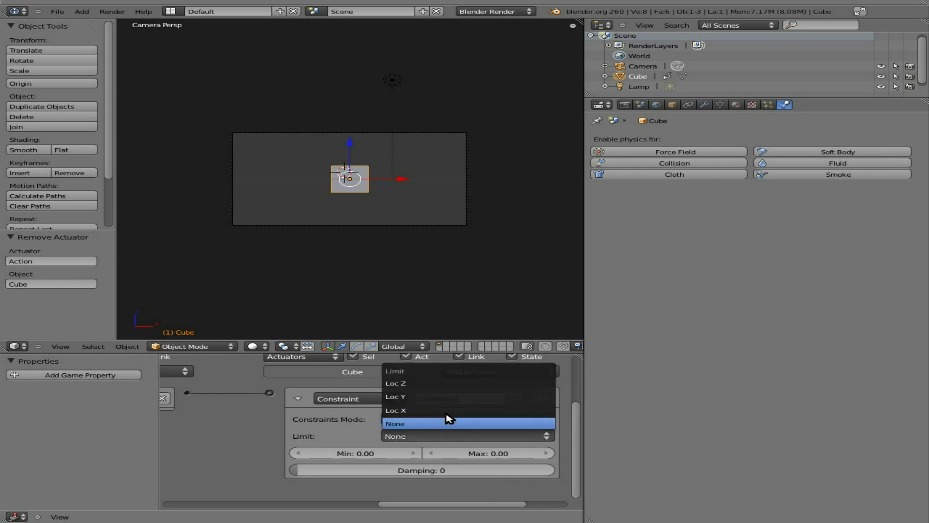
{"action": "left_click", "coordinate": [441, 399]}
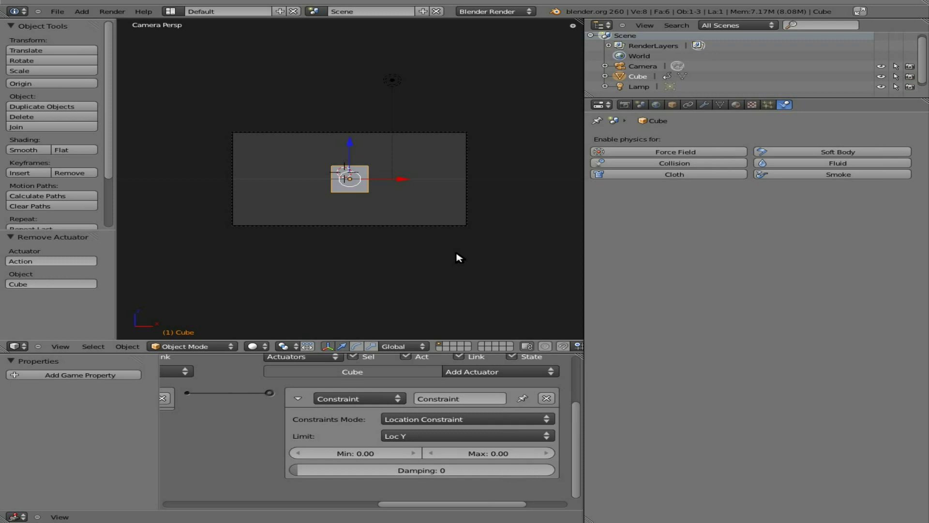
In top view, add a plane at the 3D cursor and scale it along X by a factor of about -13.2.
{"action": "key", "text": "KP_7"}
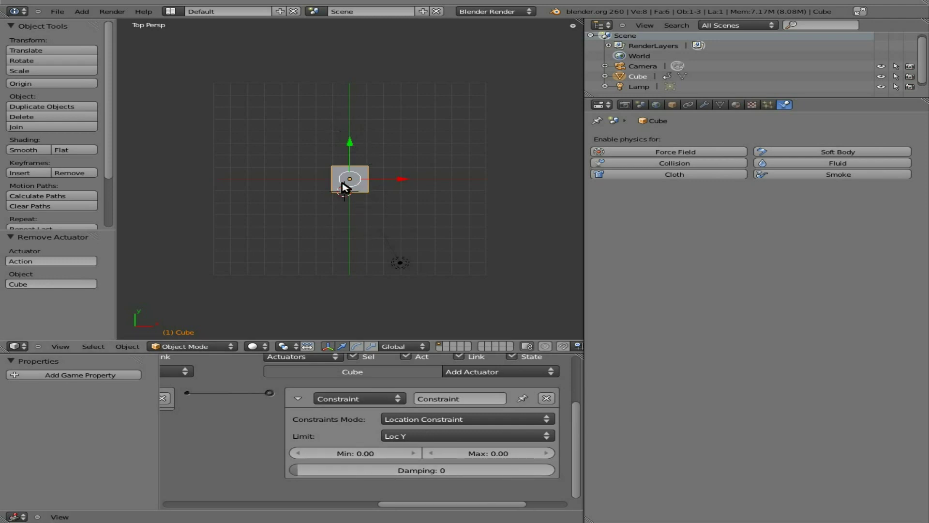
{"action": "key", "text": "space"}
{"action": "type", "text": "plane"}
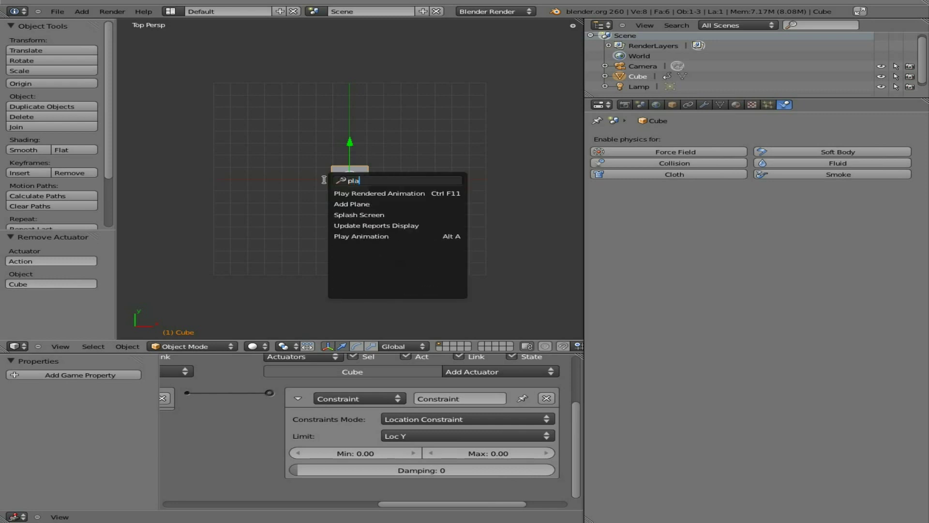
{"action": "key", "text": "Return"}
{"action": "key", "text": "s"}
{"action": "key", "text": "x"}
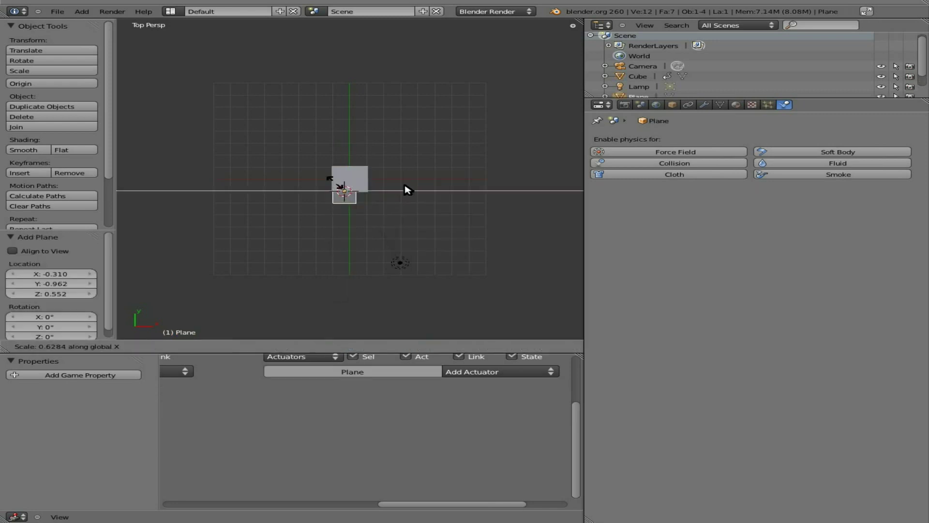
{"action": "left_click", "coordinate": [421, 188]}
Move the cube onto the stretched plane, by about -0.09 X and -0.81 Y and a further -0.34 X and -0.17 Y.
{"action": "right_click", "coordinate": [355, 179]}
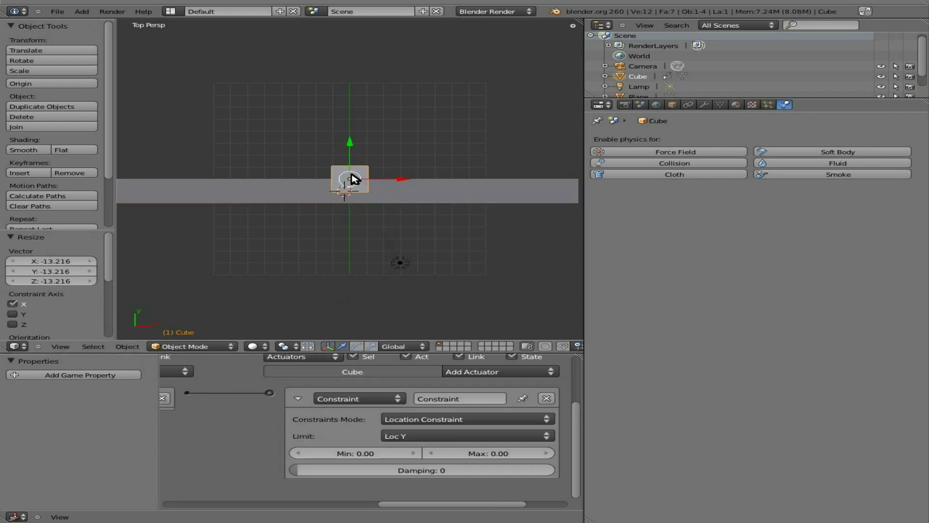
{"action": "key", "text": "g"}
{"action": "left_click", "coordinate": [358, 192]}
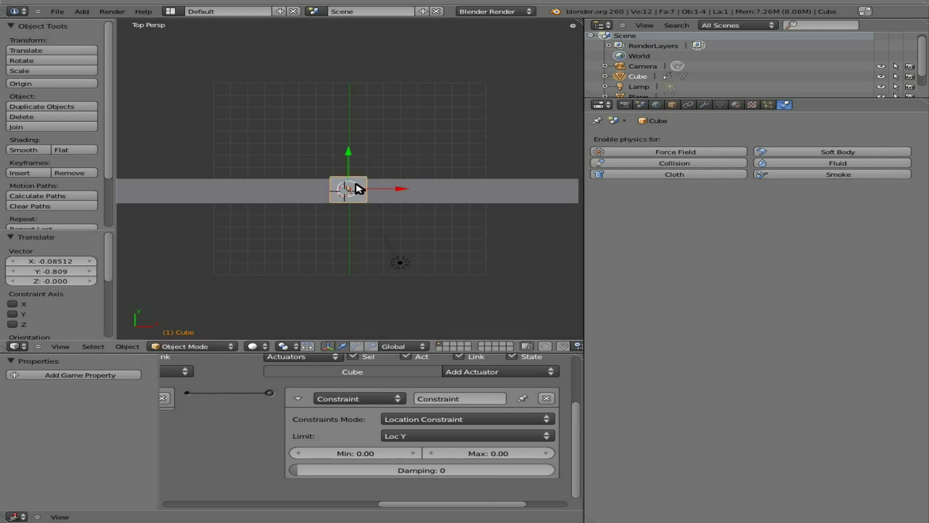
{"action": "key", "text": "g"}
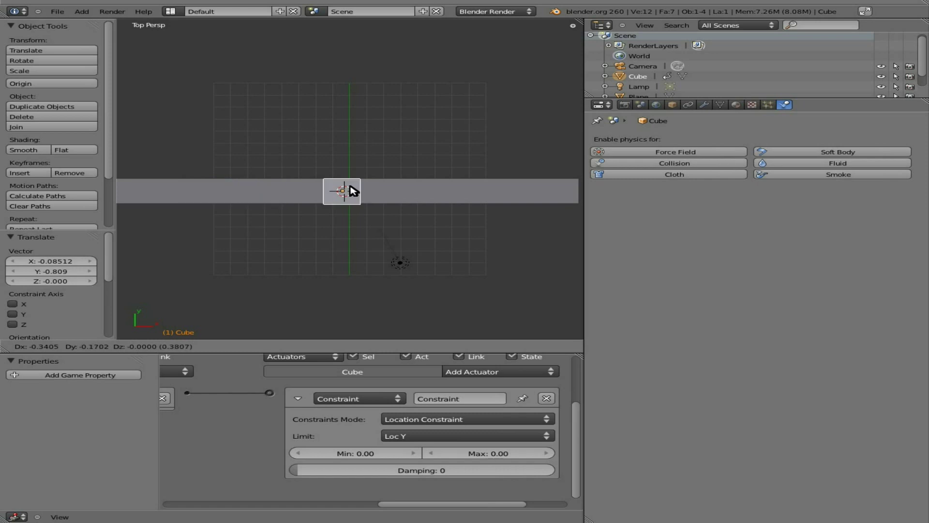
{"action": "left_click", "coordinate": [354, 190]}
{"action": "left_click", "coordinate": [413, 438]}
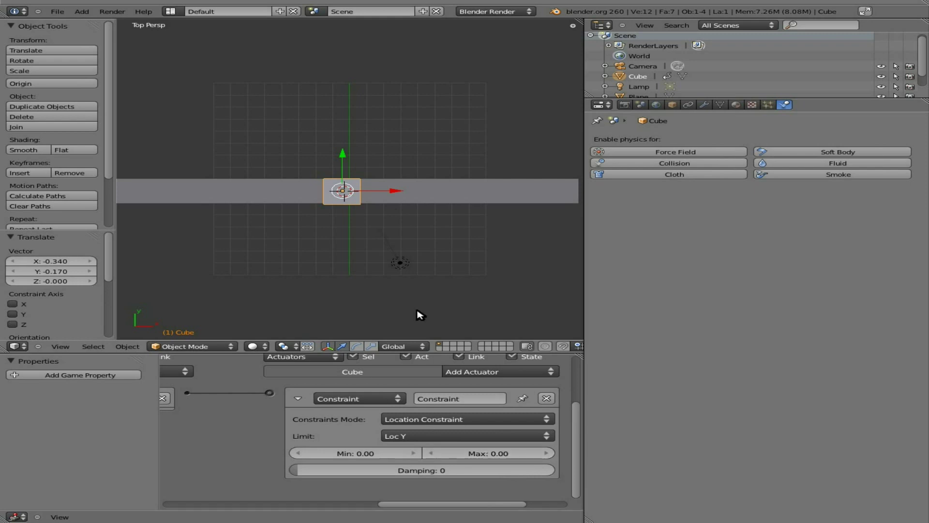
Try moving the cube off the plane along Y by about 8 units, and cancel the move.
{"action": "key", "text": "g"}
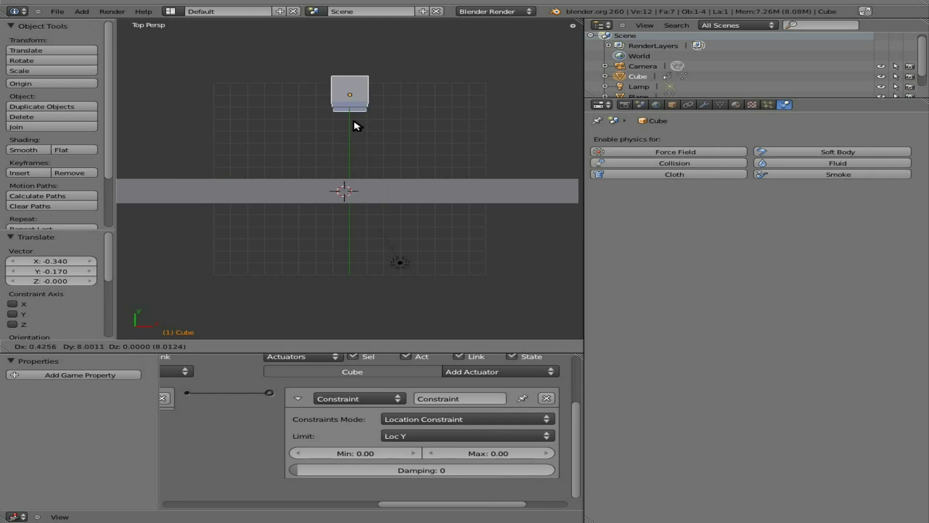
{"action": "right_click", "coordinate": [355, 197]}
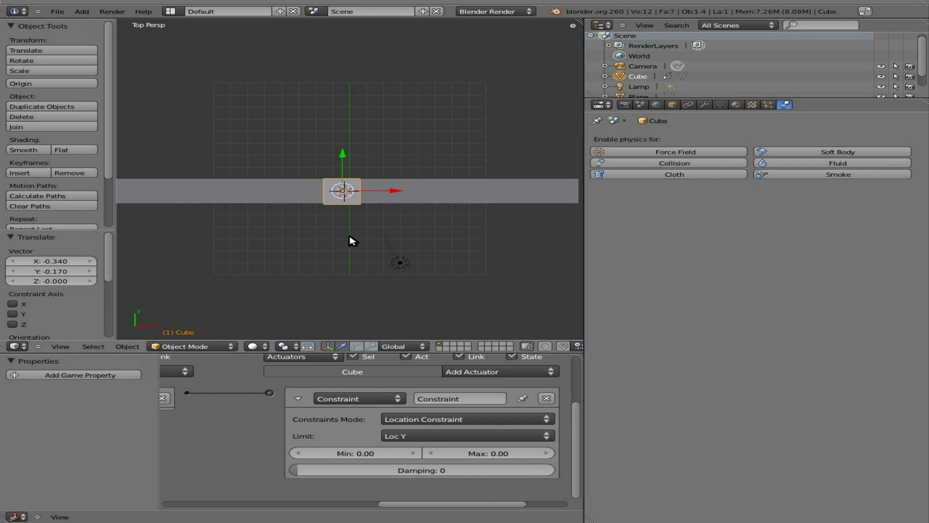
Open the choice of actuator types for the cube's Constraint actuator.
{"action": "left_click", "coordinate": [356, 397]}
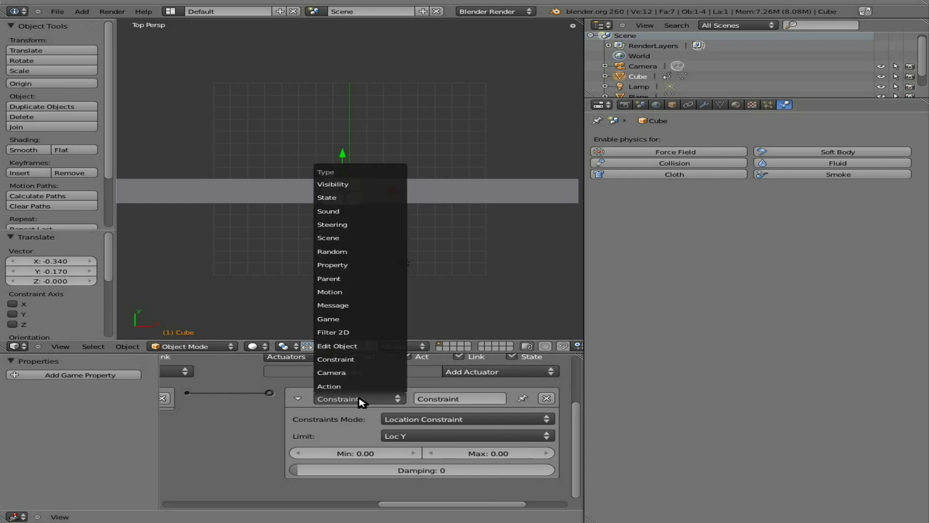